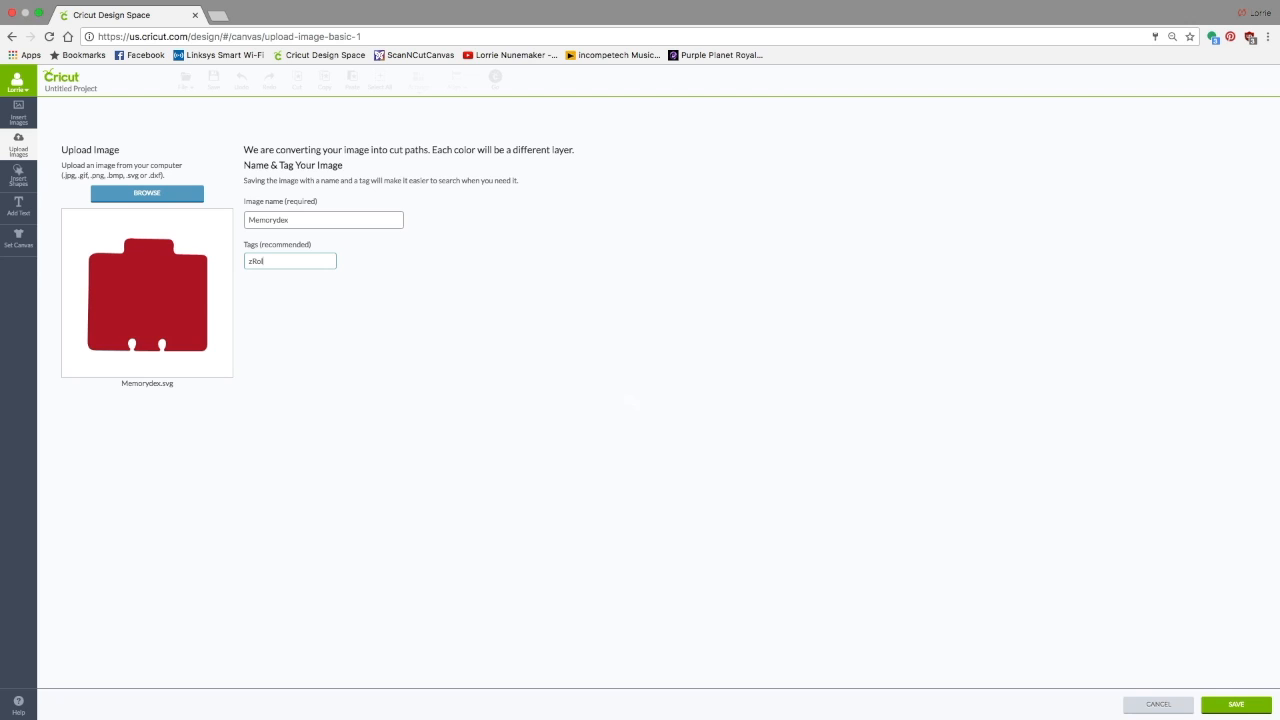
Tag the uploaded Memorydex image with Roledex, Memorydex, Index, Card and save it
{"action": "key", "text": "BackSpace"}
{"action": "key", "text": "BackSpace"}
{"action": "type", "text": "Ro"}
{"action": "type", "text": "ledex, Memorydex, Index, Card"}
{"action": "left_click", "coordinate": [1208, 713]}
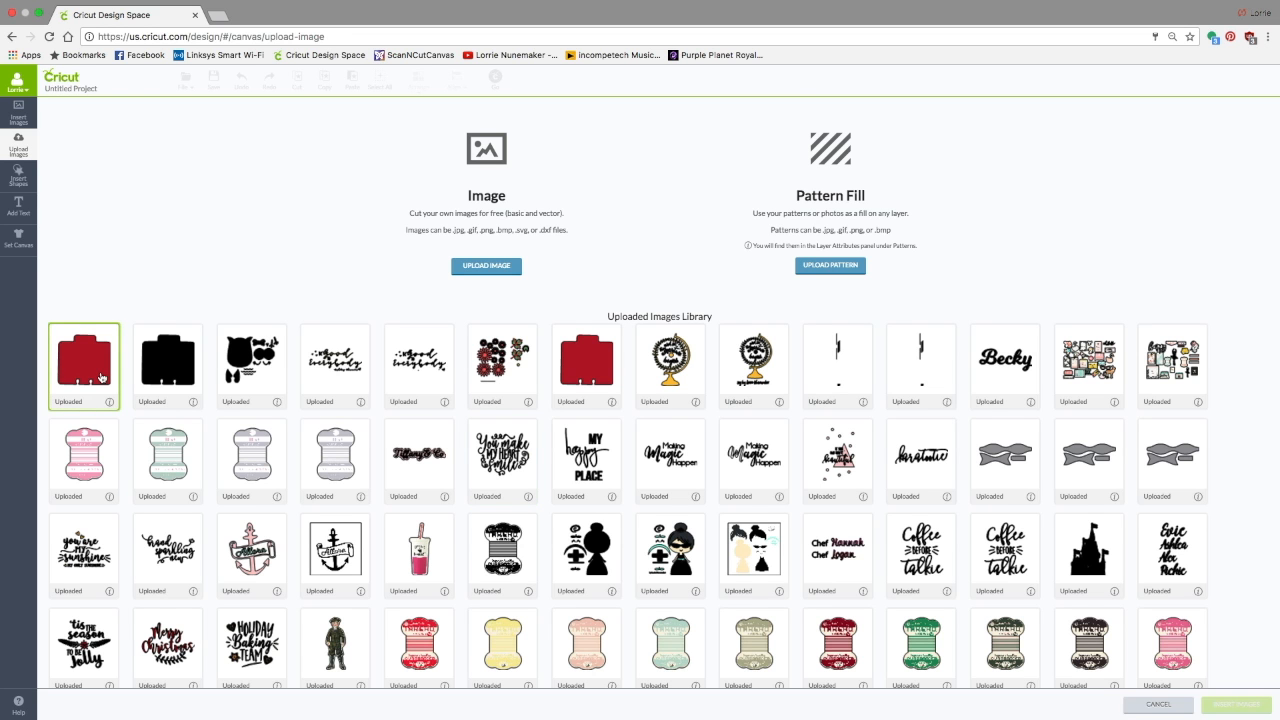
Insert the newly uploaded red Memorydex card onto the canvas and move it to the upper middle of the grid
{"action": "left_click", "coordinate": [101, 377]}
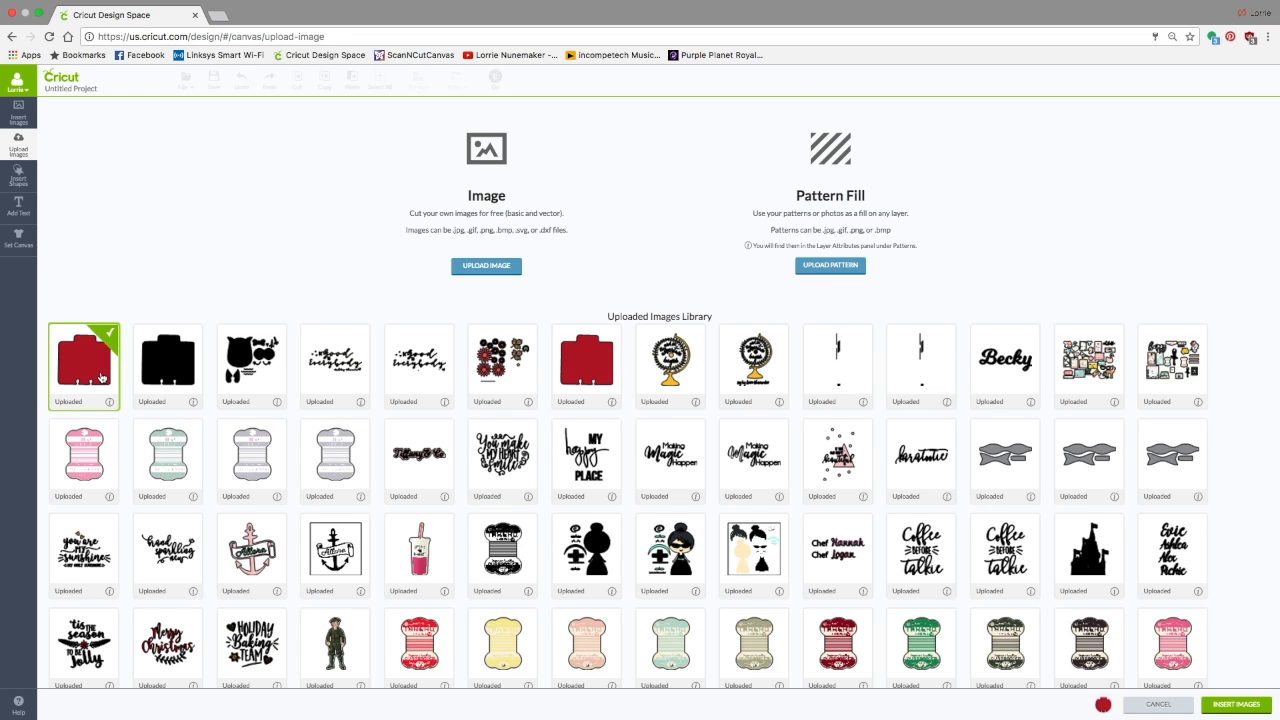
{"action": "left_click", "coordinate": [1243, 705]}
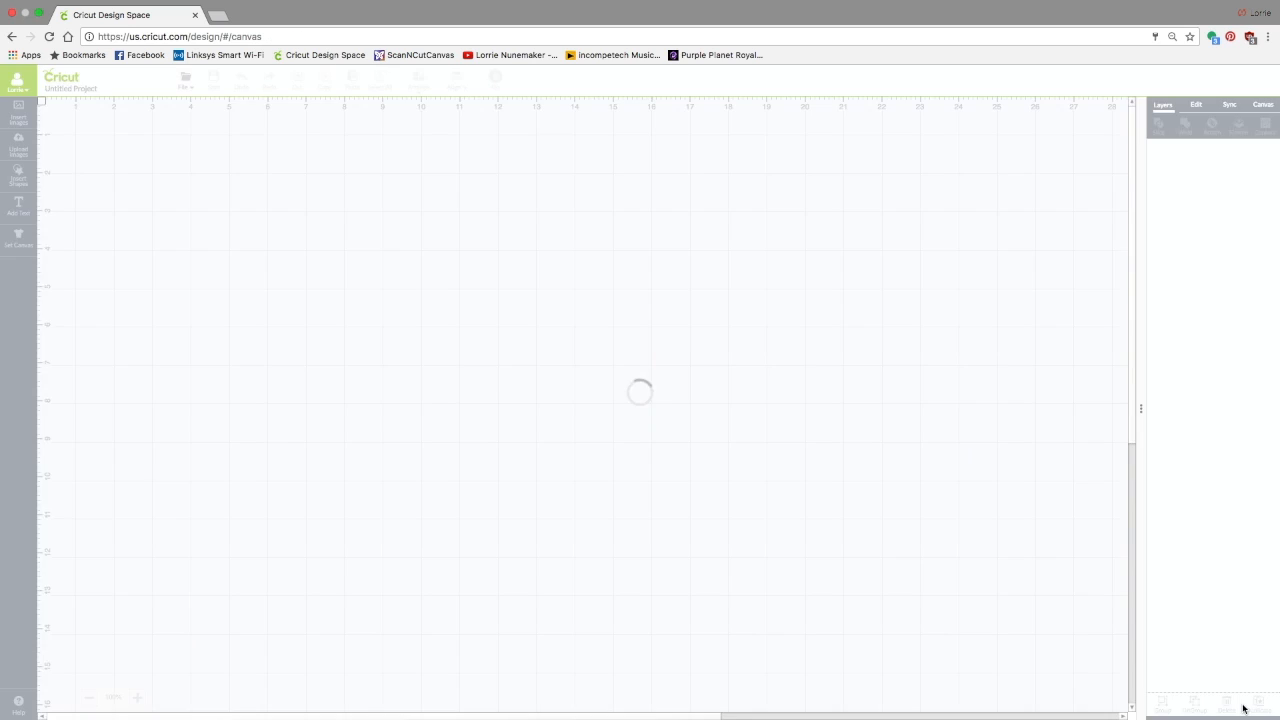
{"action": "left_click_drag", "start_coordinate": [178, 238], "coordinate": [570, 266]}
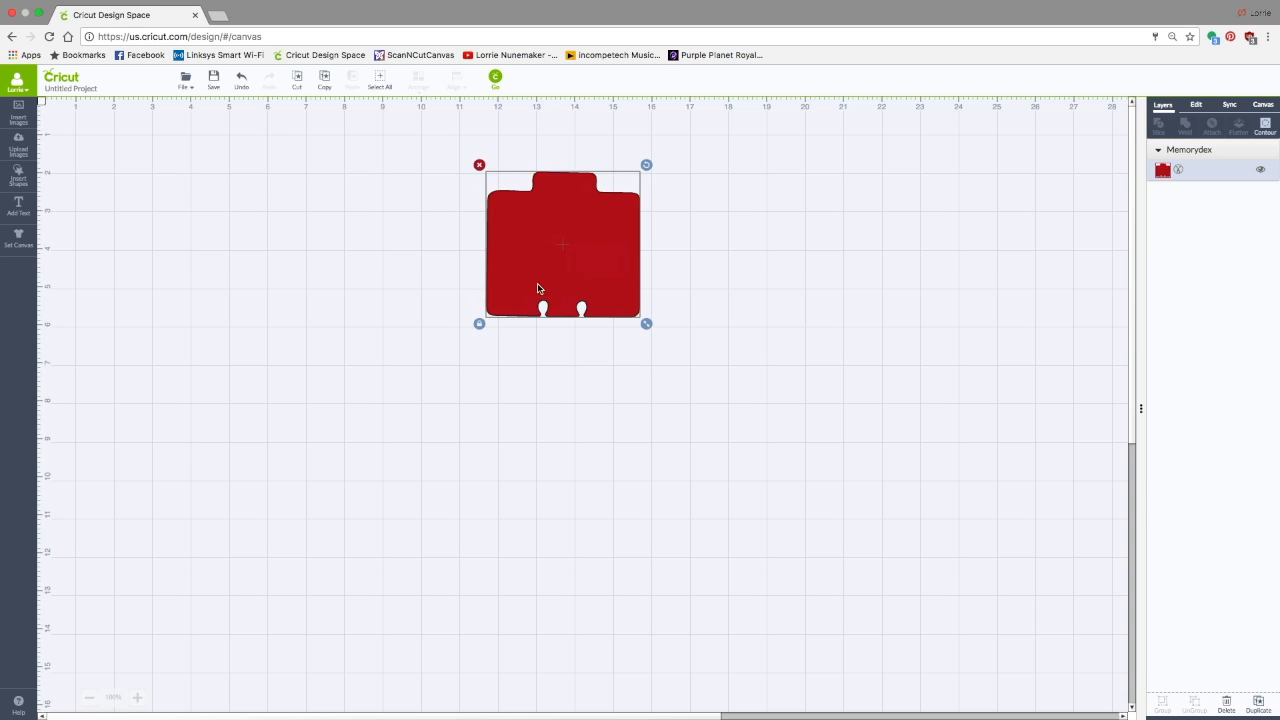
Insert a square, enlarge it to about 5.4 in, and place it over the card so only the notched bottom strip stays uncovered
{"action": "left_click", "coordinate": [17, 174]}
{"action": "left_click", "coordinate": [167, 173]}
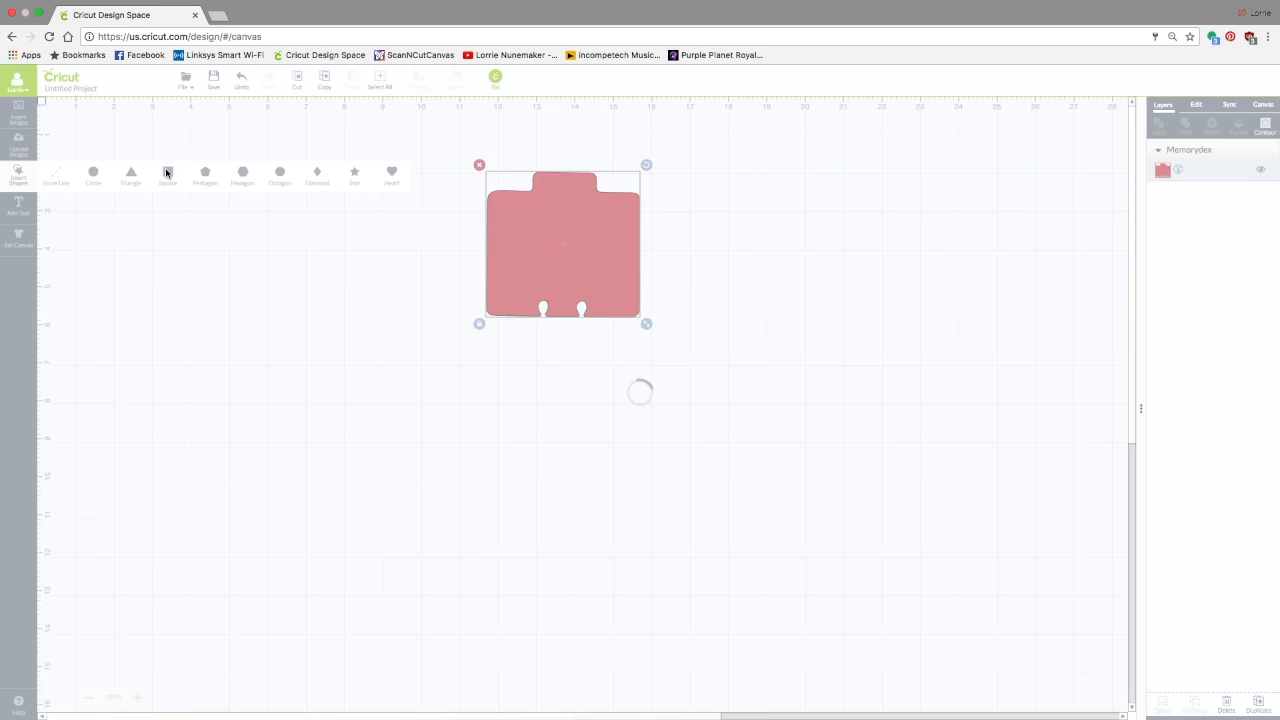
{"action": "left_click_drag", "start_coordinate": [359, 417], "coordinate": [472, 530]}
{"action": "left_click_drag", "start_coordinate": [437, 471], "coordinate": [403, 371]}
{"action": "left_click", "coordinate": [602, 314]}
{"action": "left_click_drag", "start_coordinate": [602, 314], "coordinate": [616, 464]}
{"action": "left_click_drag", "start_coordinate": [449, 329], "coordinate": [641, 343]}
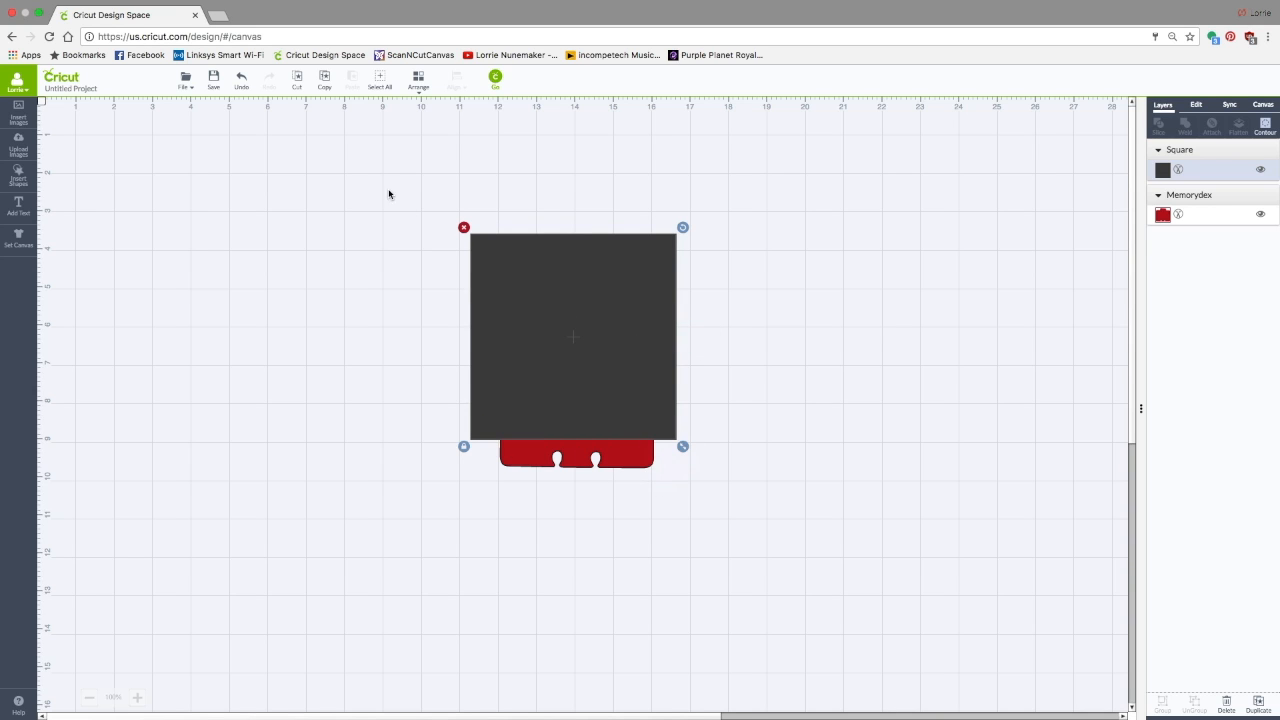
Slice the card with the square and delete the leftover outer piece of the square
{"action": "left_click_drag", "start_coordinate": [389, 191], "coordinate": [755, 530]}
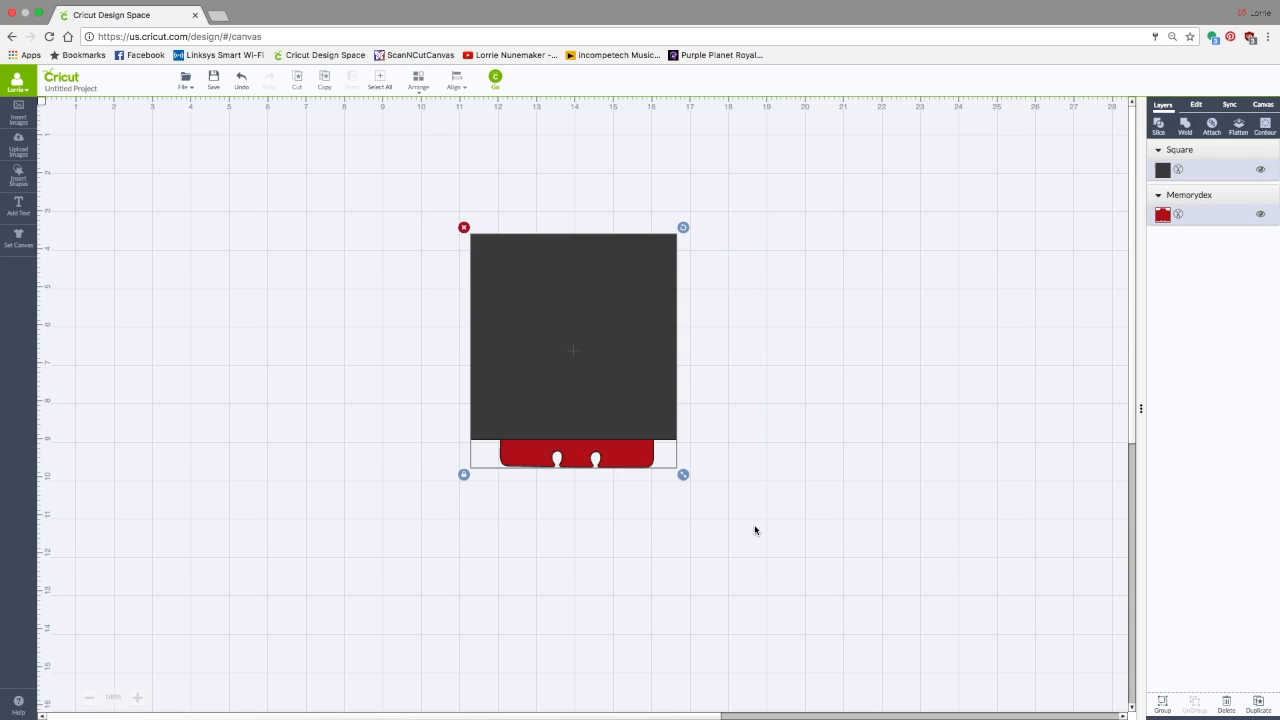
{"action": "left_click", "coordinate": [1157, 124]}
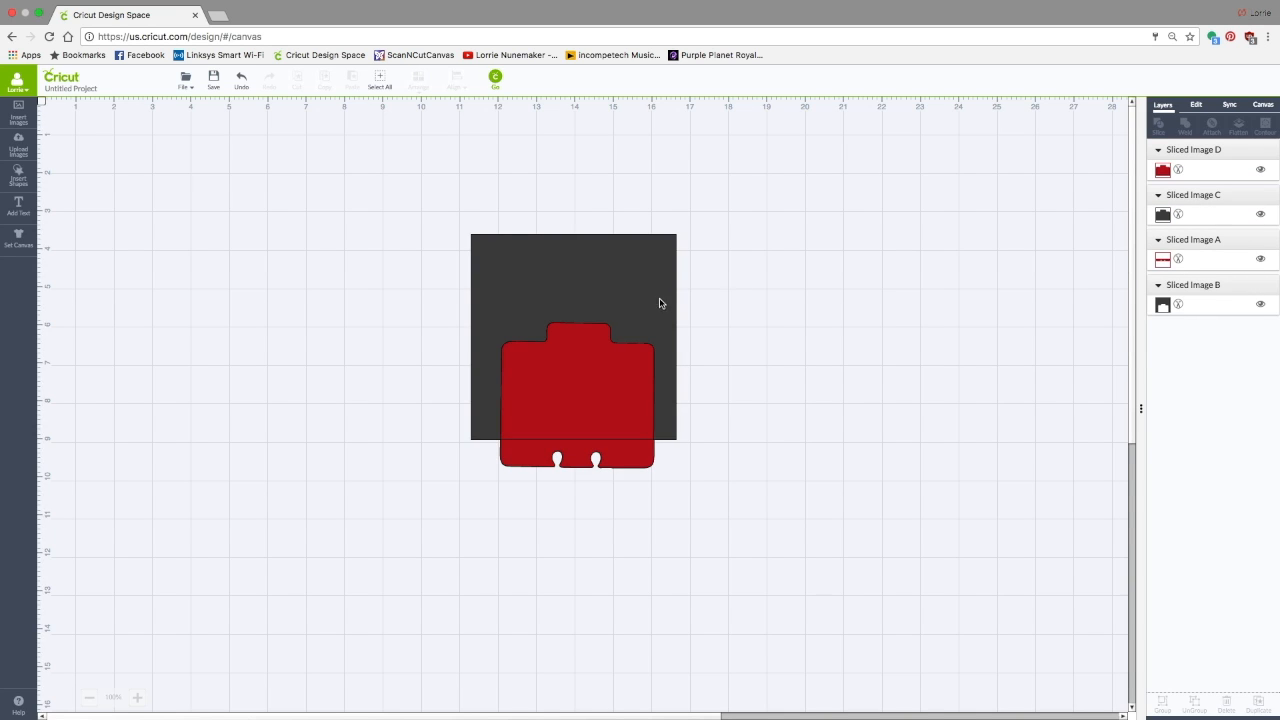
{"action": "left_click_drag", "start_coordinate": [659, 303], "coordinate": [898, 270]}
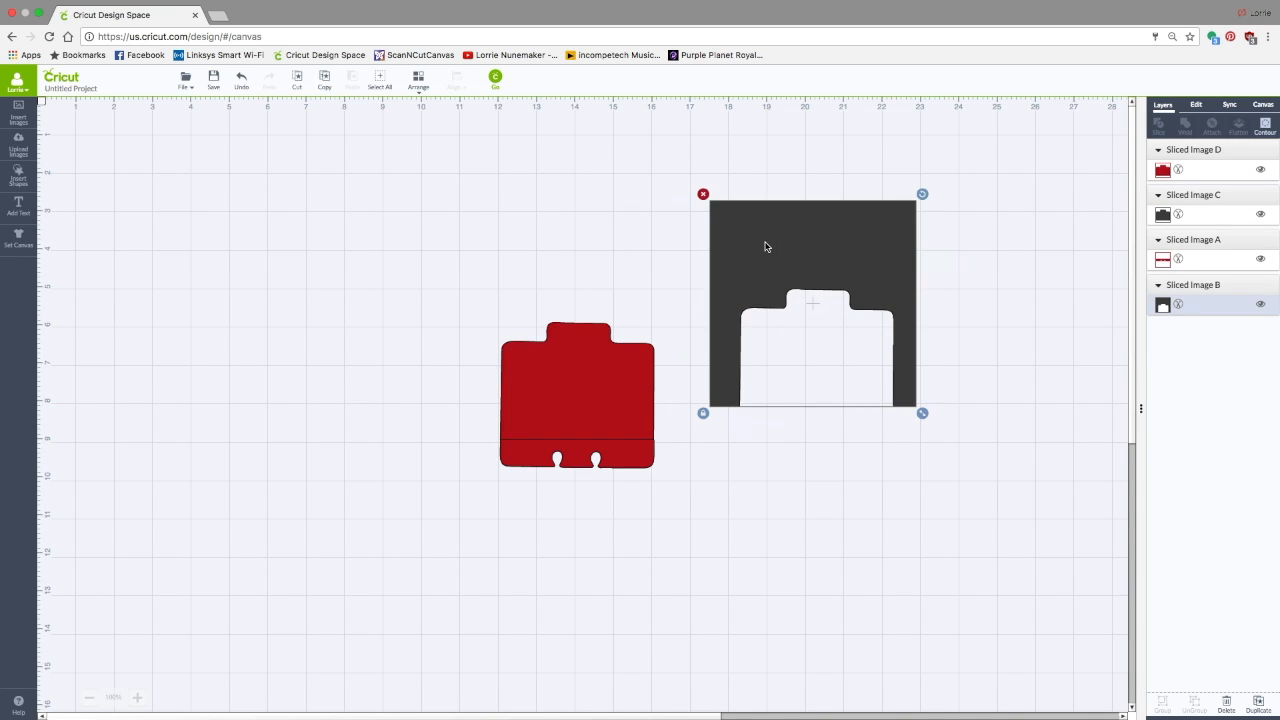
{"action": "left_click", "coordinate": [703, 194]}
Delete the red and dark upper card pieces, then move the remaining notched strip up the canvas
{"action": "left_click", "coordinate": [608, 405]}
{"action": "left_click_drag", "start_coordinate": [655, 374], "coordinate": [845, 285]}
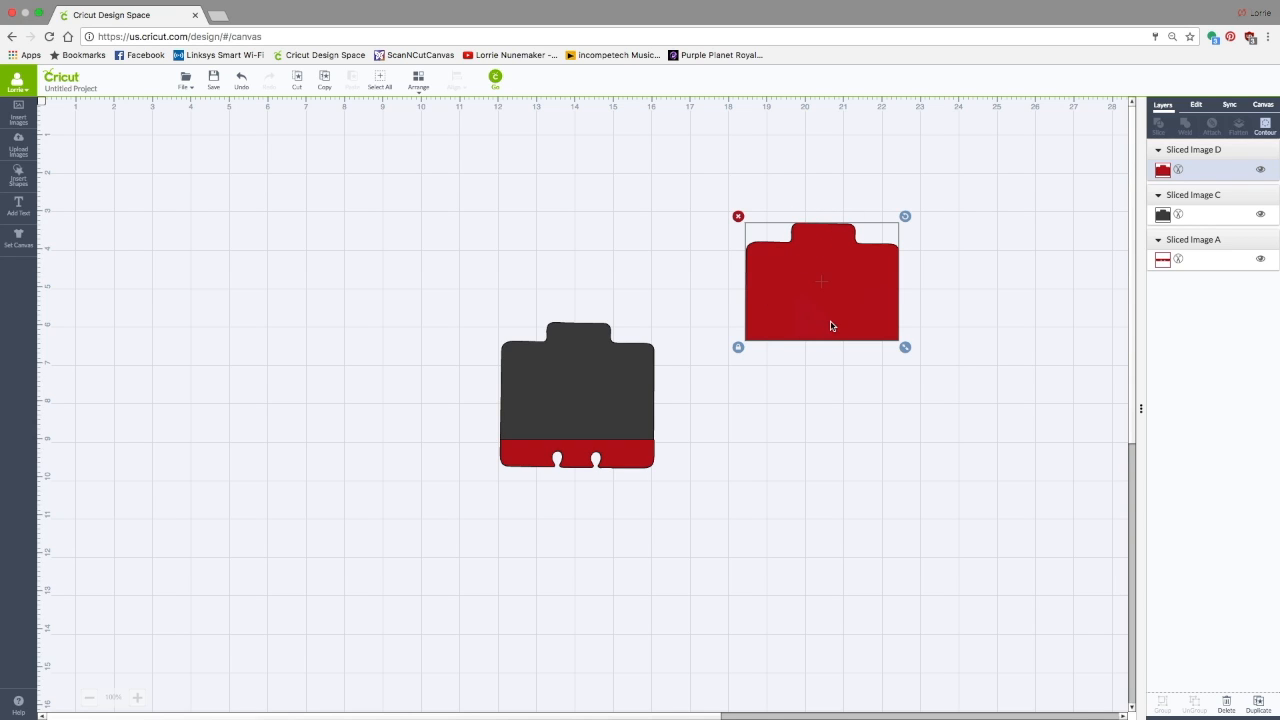
{"action": "left_click", "coordinate": [738, 217]}
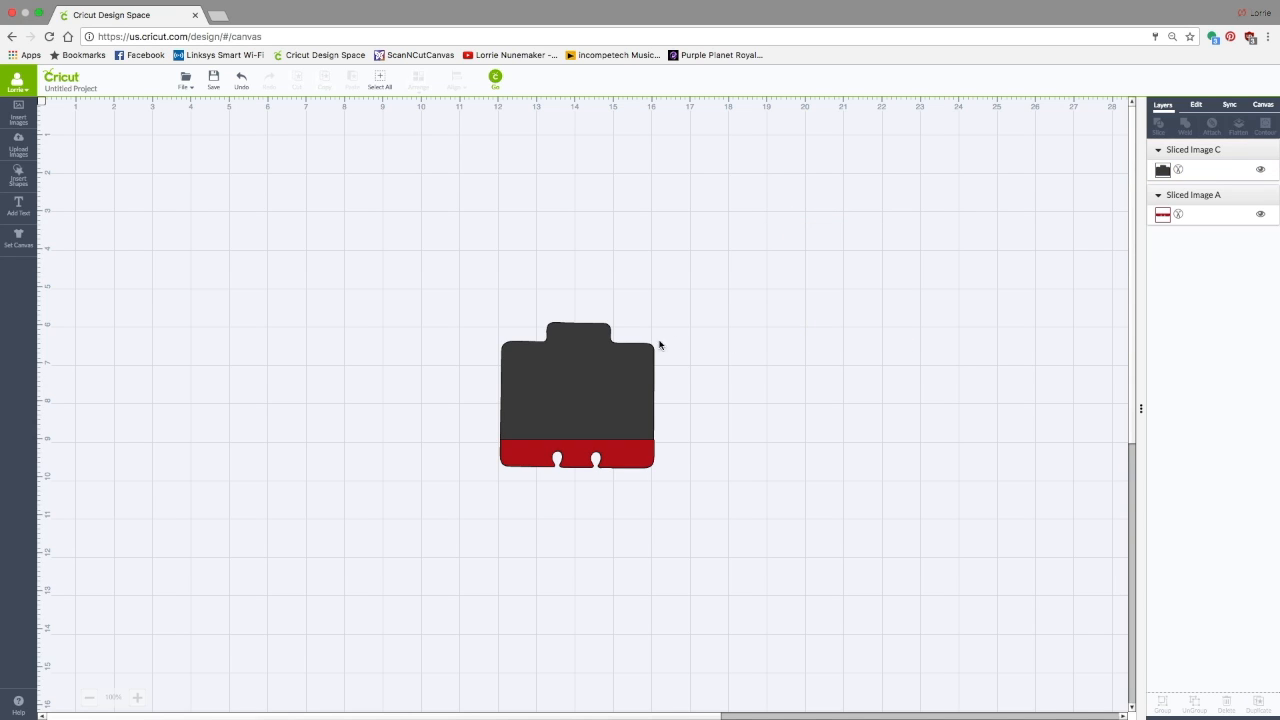
{"action": "left_click_drag", "start_coordinate": [660, 343], "coordinate": [782, 264]}
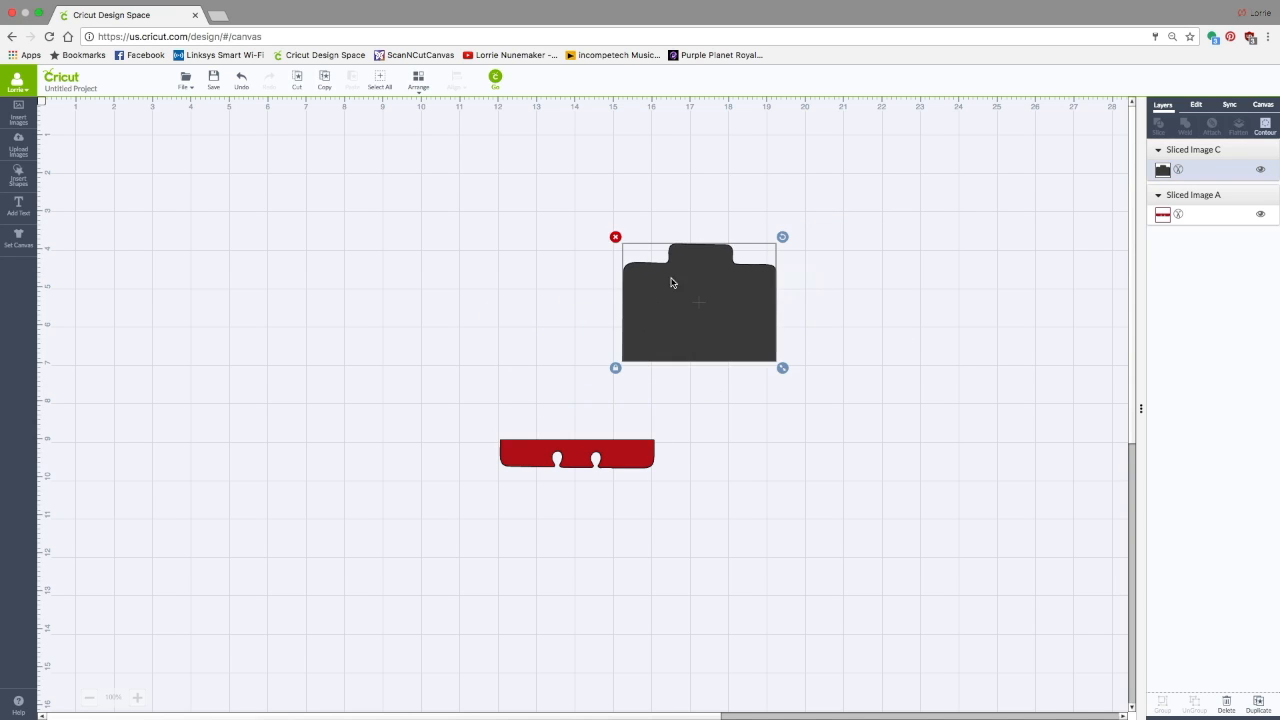
{"action": "left_click", "coordinate": [615, 238]}
{"action": "left_click_drag", "start_coordinate": [640, 455], "coordinate": [640, 366]}
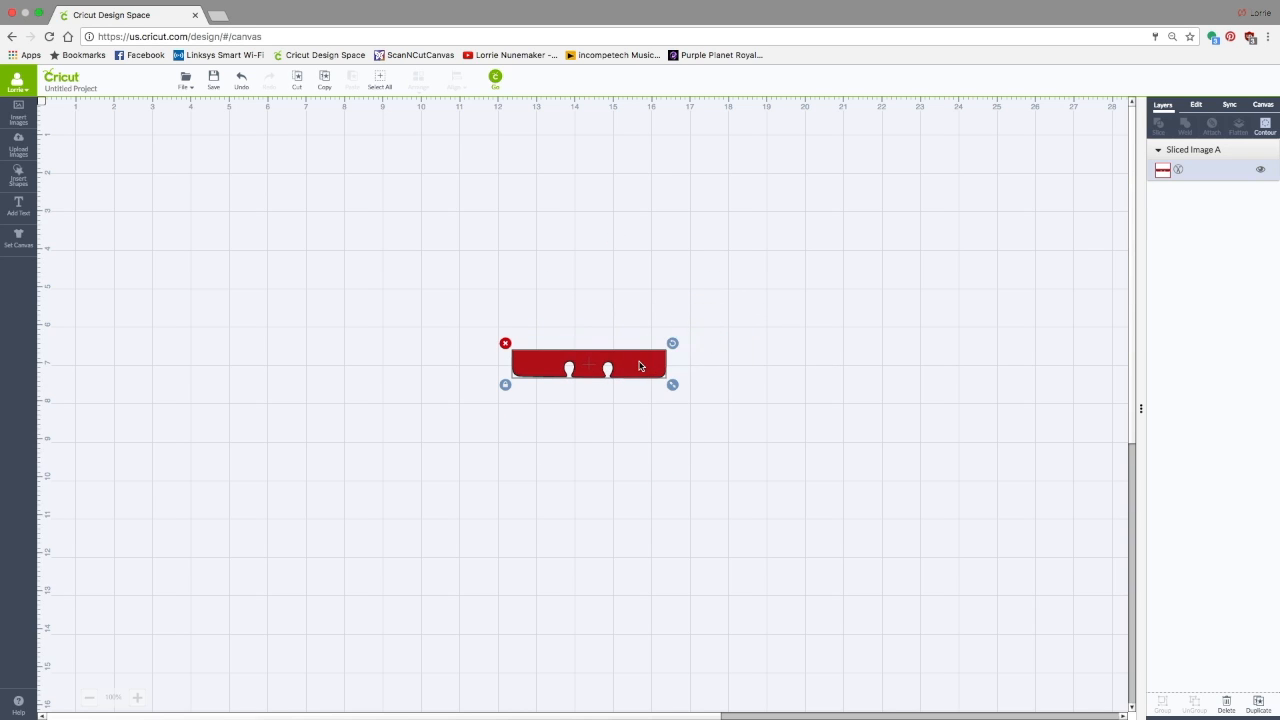
Search the image library for "owl" and insert the teal owl with closed eyes
{"action": "left_click", "coordinate": [24, 120]}
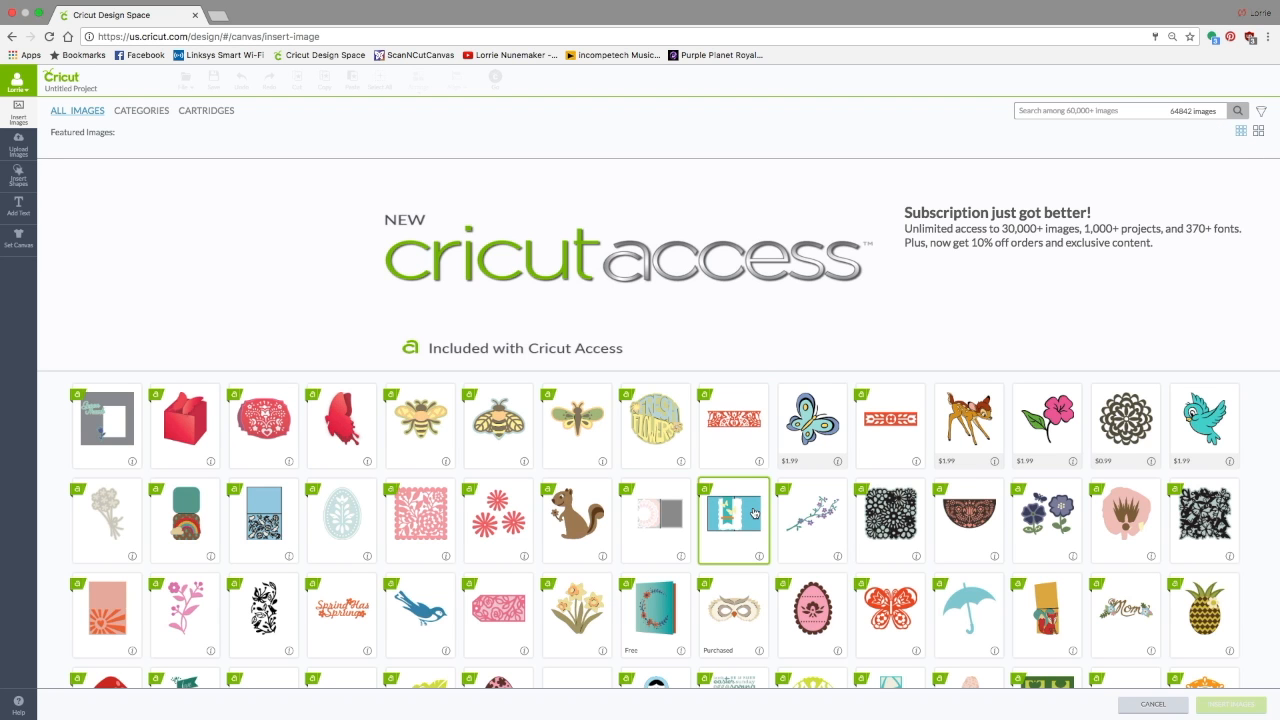
{"action": "scroll", "coordinate": [754, 513], "scroll_direction": "down", "scroll_amount": 2}
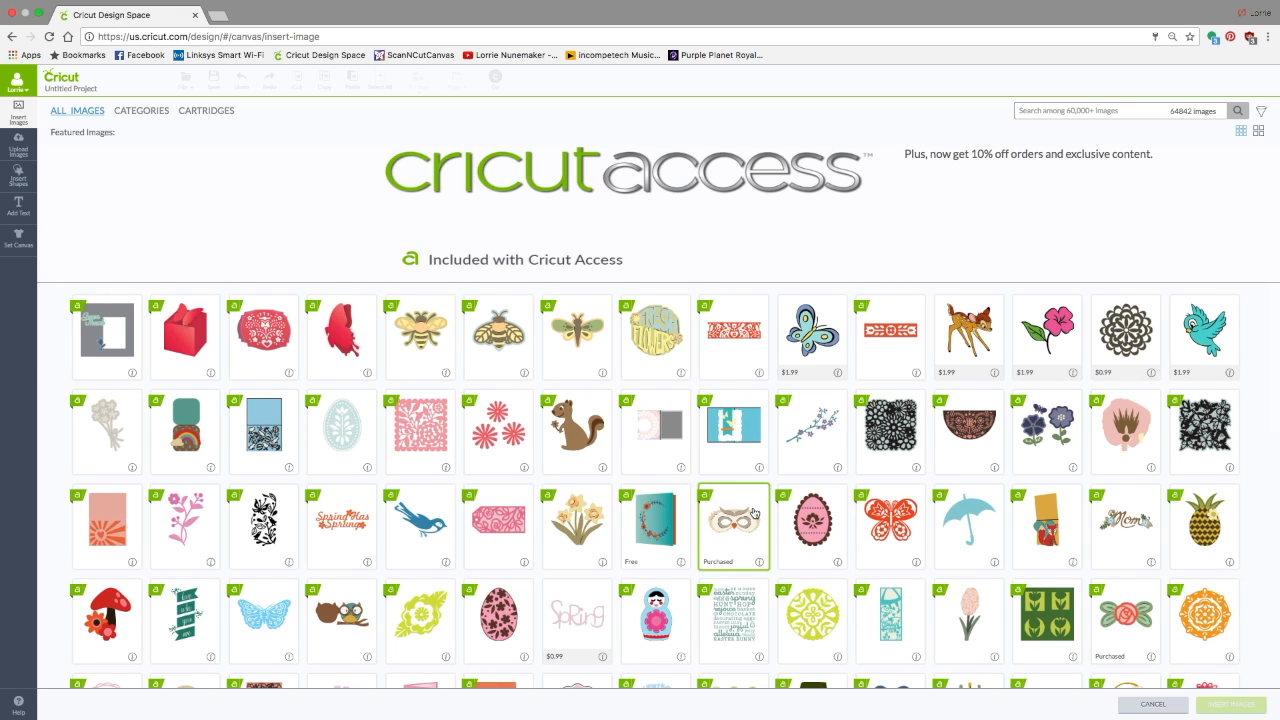
{"action": "scroll", "coordinate": [754, 513], "scroll_direction": "down", "scroll_amount": 5}
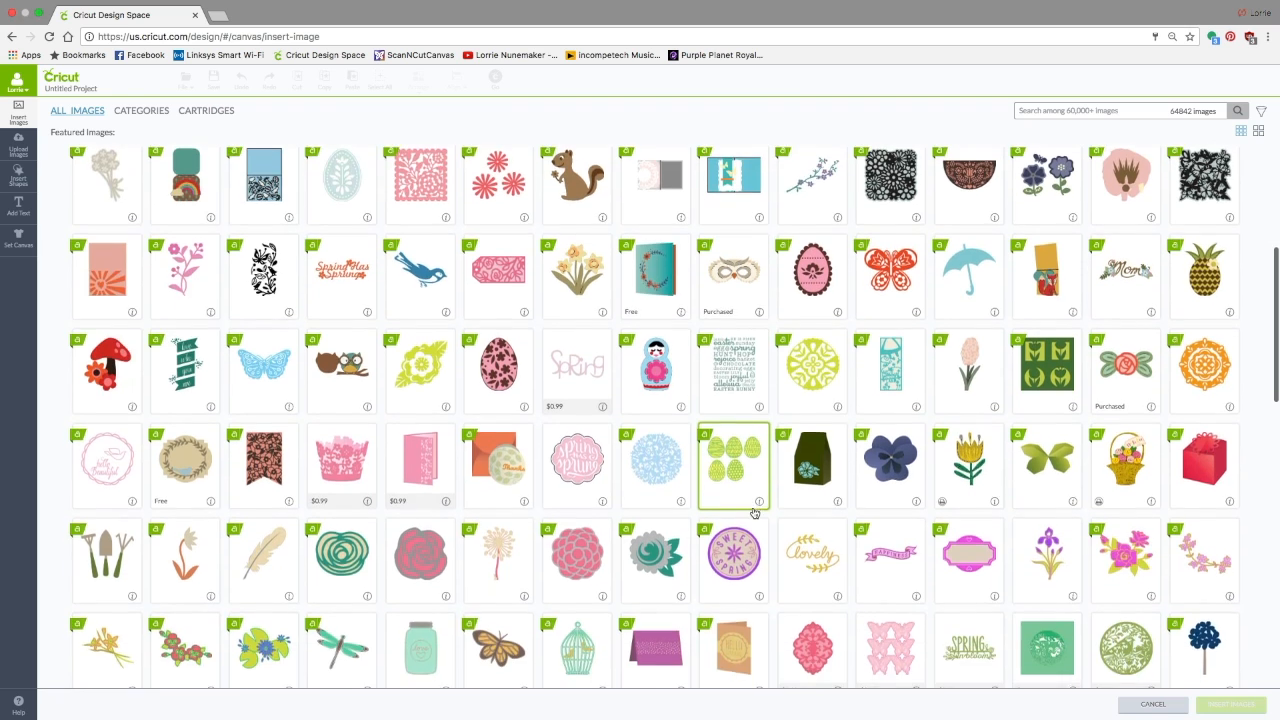
{"action": "scroll", "coordinate": [754, 513], "scroll_direction": "up", "scroll_amount": 6}
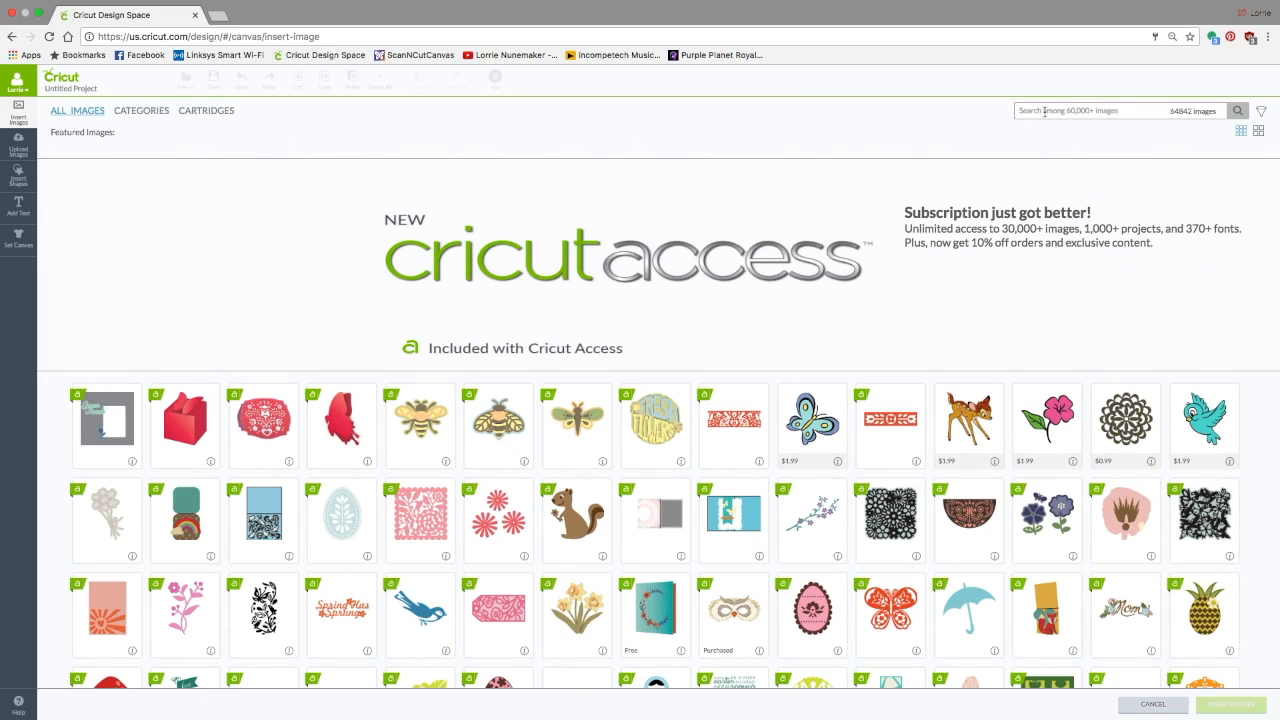
{"action": "type", "text": "owl"}
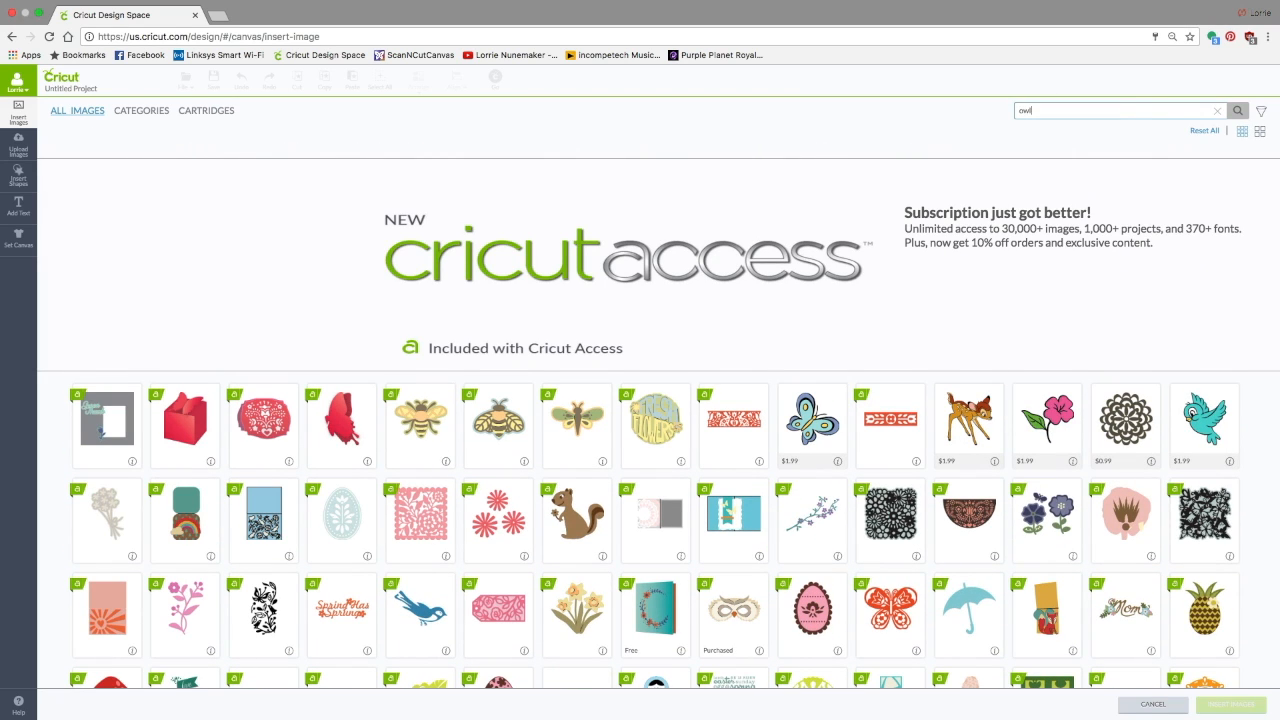
{"action": "key", "text": "Return"}
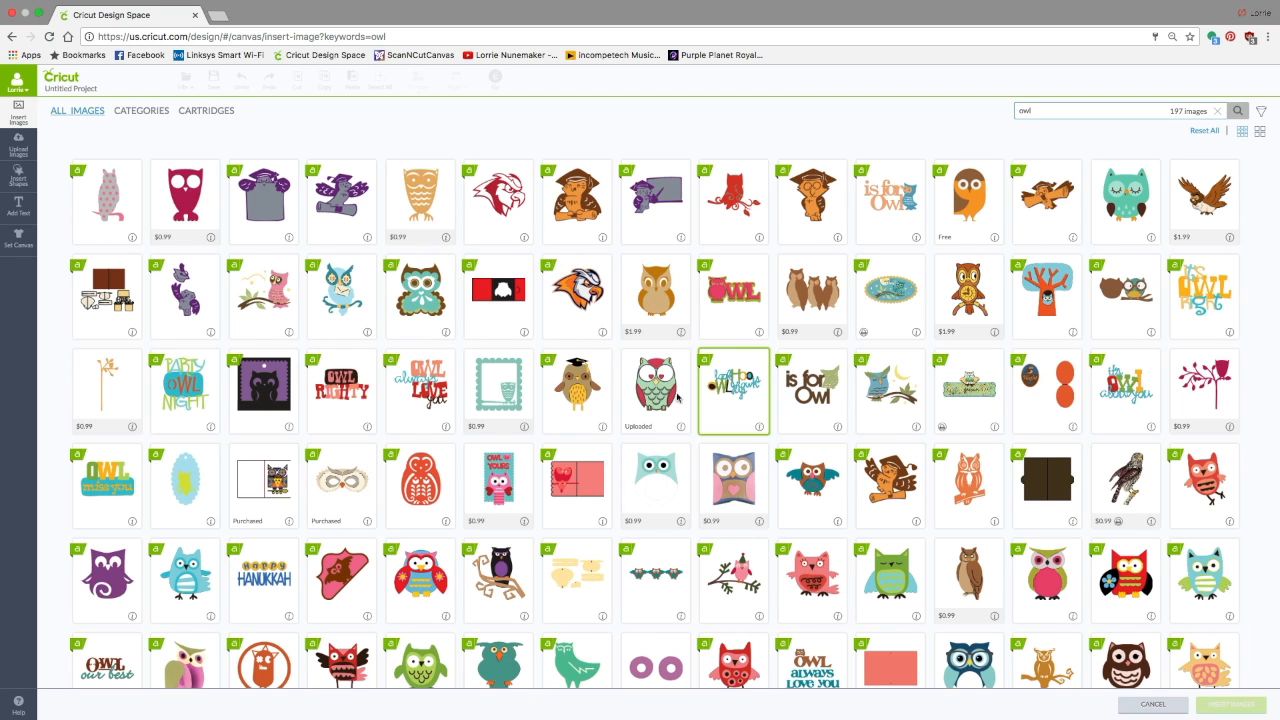
{"action": "scroll", "coordinate": [632, 414], "scroll_direction": "down", "scroll_amount": 2}
{"action": "scroll", "coordinate": [636, 415], "scroll_direction": "up", "scroll_amount": 2}
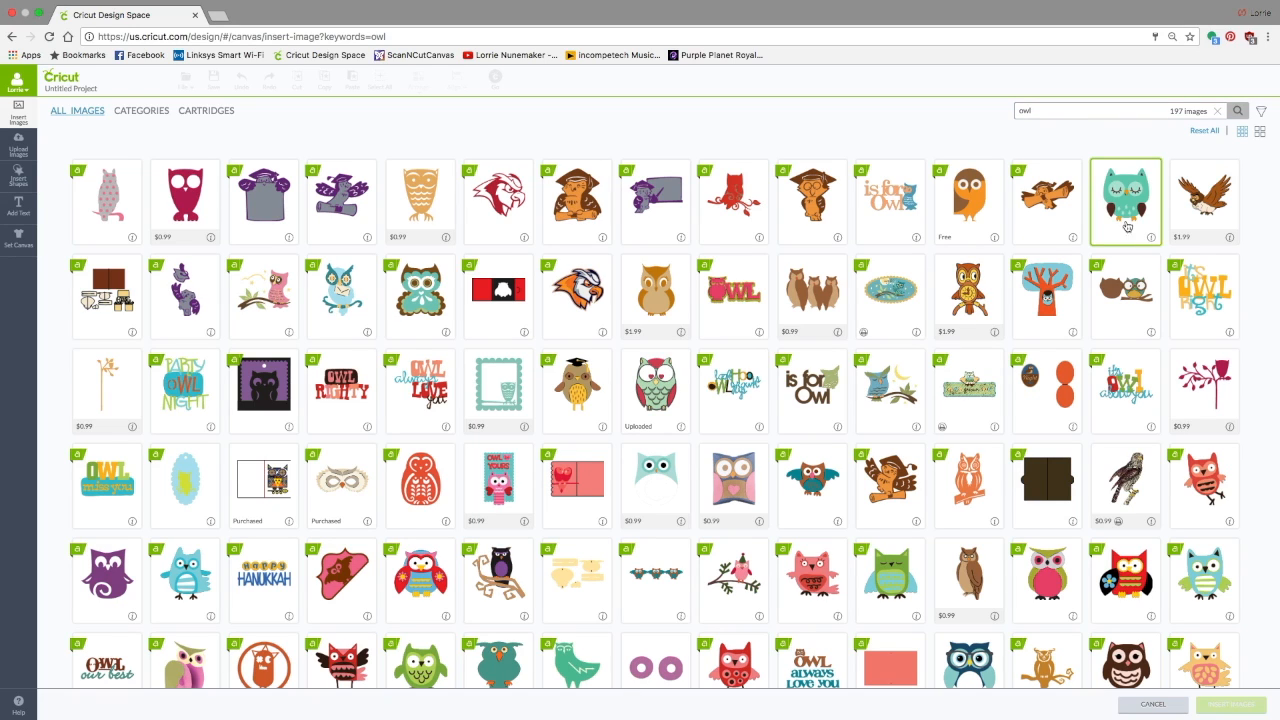
{"action": "left_click", "coordinate": [1120, 196]}
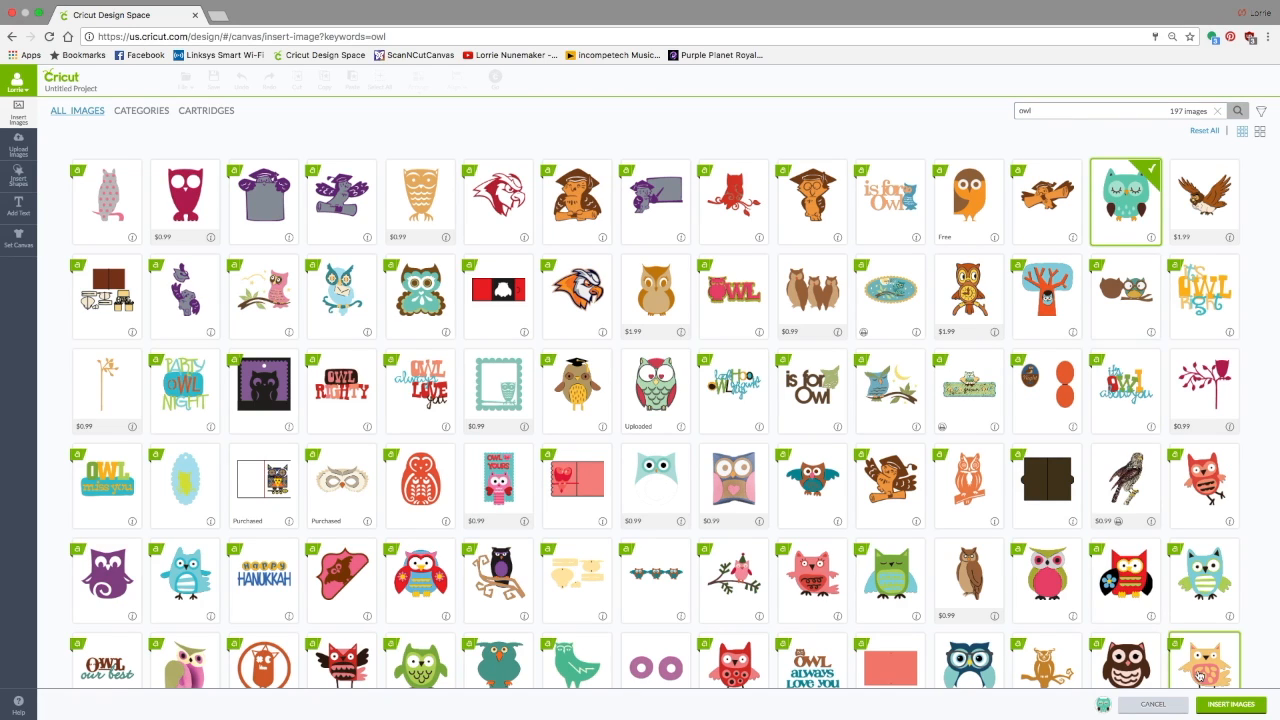
{"action": "left_click", "coordinate": [1230, 705]}
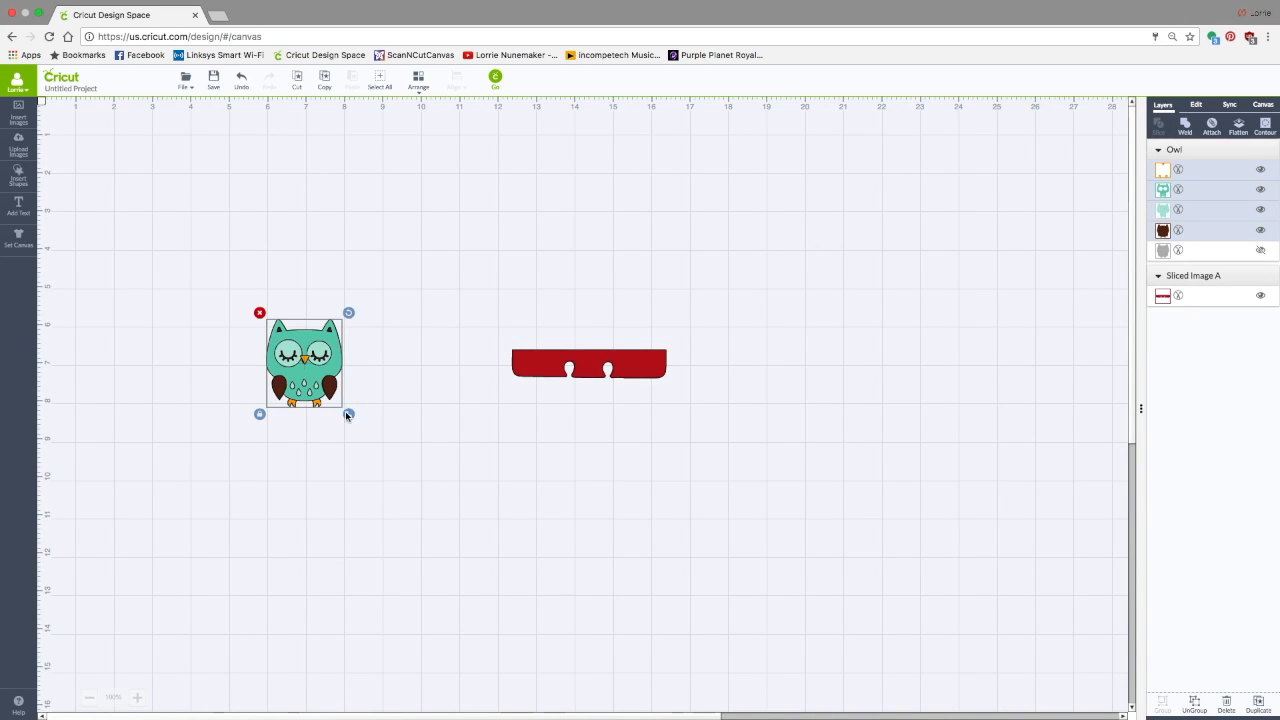
Scale the owl to about 4 in wide, matching the notched strip, and place it with its feet overlapping the strip
{"action": "left_click_drag", "start_coordinate": [348, 415], "coordinate": [453, 568]}
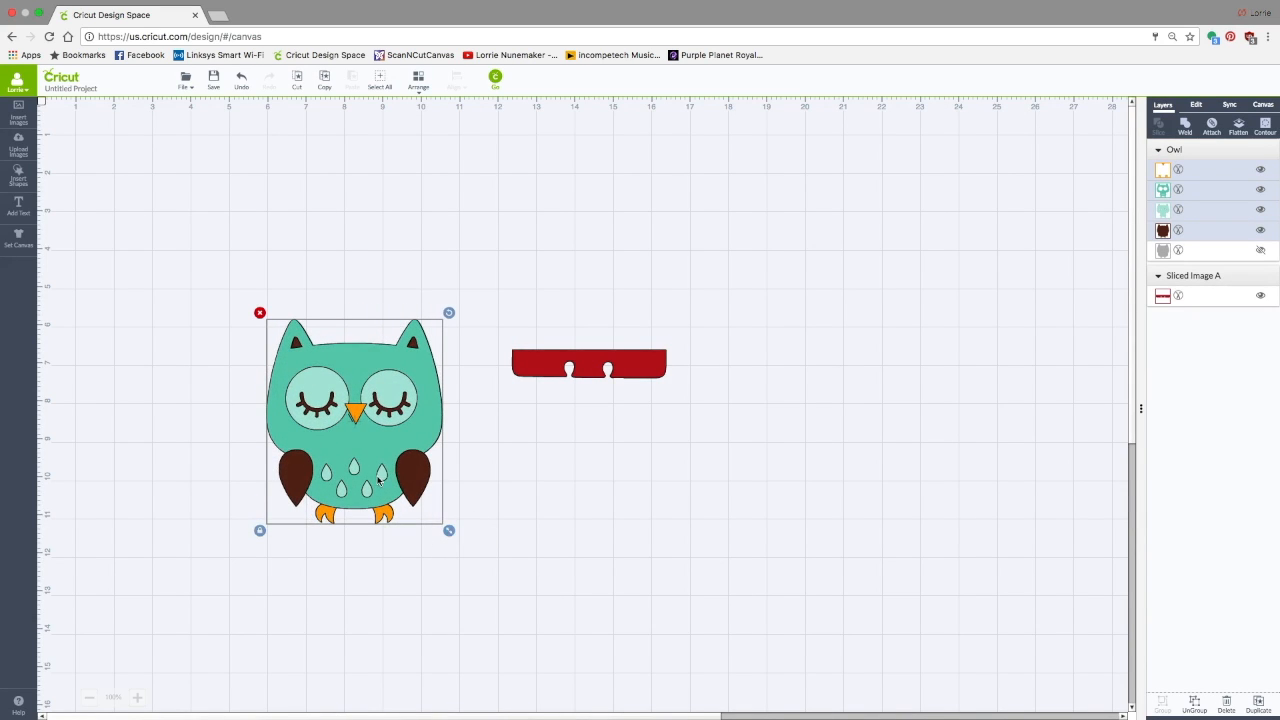
{"action": "left_click_drag", "start_coordinate": [379, 481], "coordinate": [619, 321]}
{"action": "left_click_drag", "start_coordinate": [684, 372], "coordinate": [664, 349]}
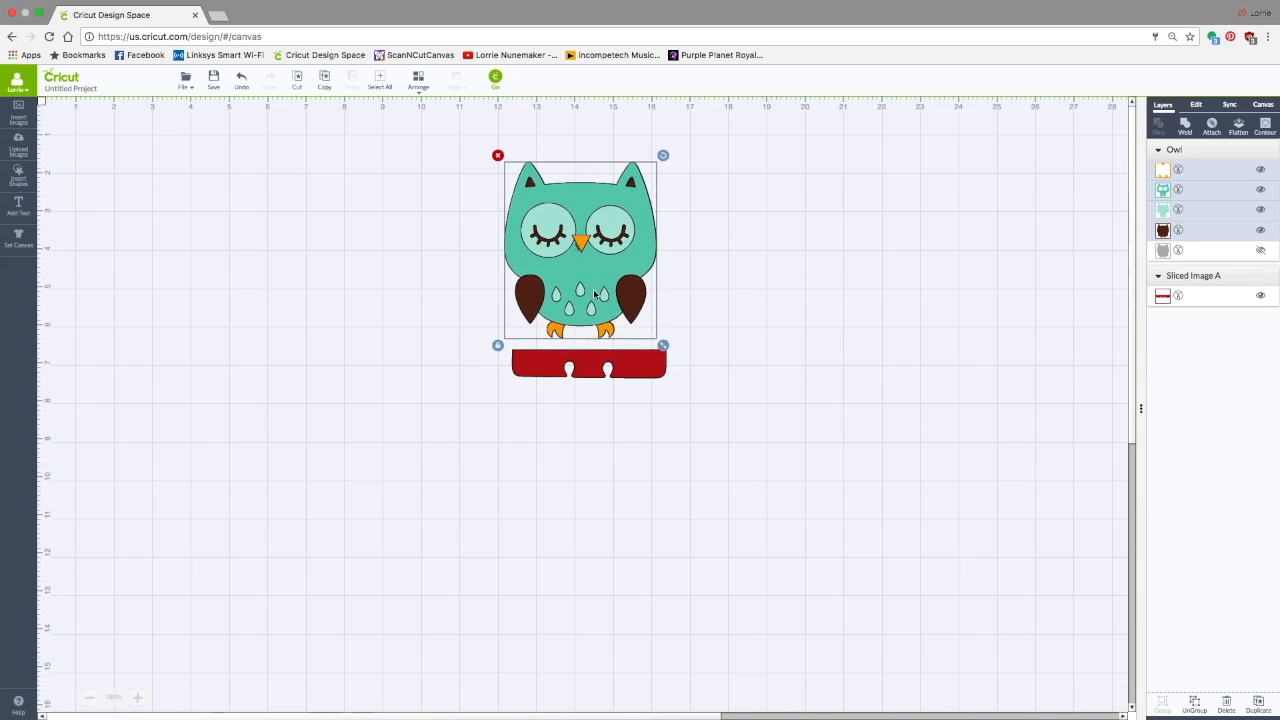
{"action": "left_click_drag", "start_coordinate": [594, 293], "coordinate": [605, 318]}
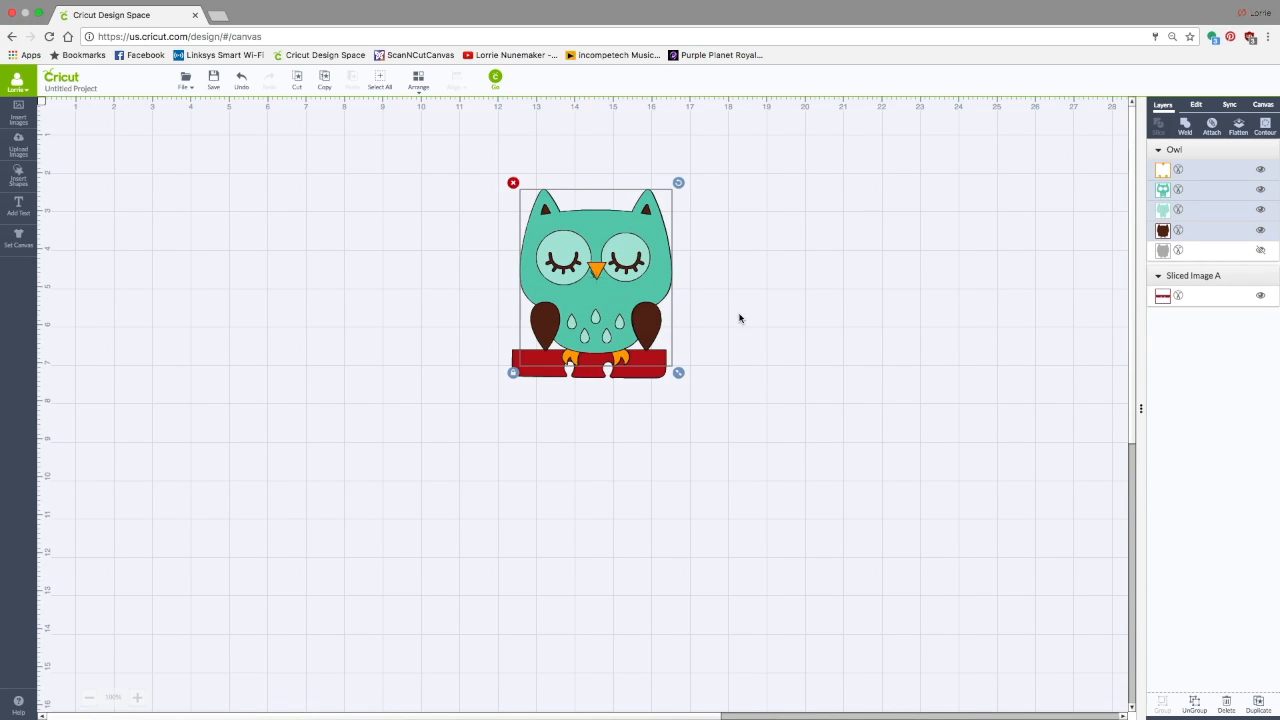
Ungroup the owl into its separate colour layers
{"action": "left_click", "coordinate": [711, 317]}
{"action": "left_click", "coordinate": [633, 305]}
{"action": "right_click", "coordinate": [633, 305]}
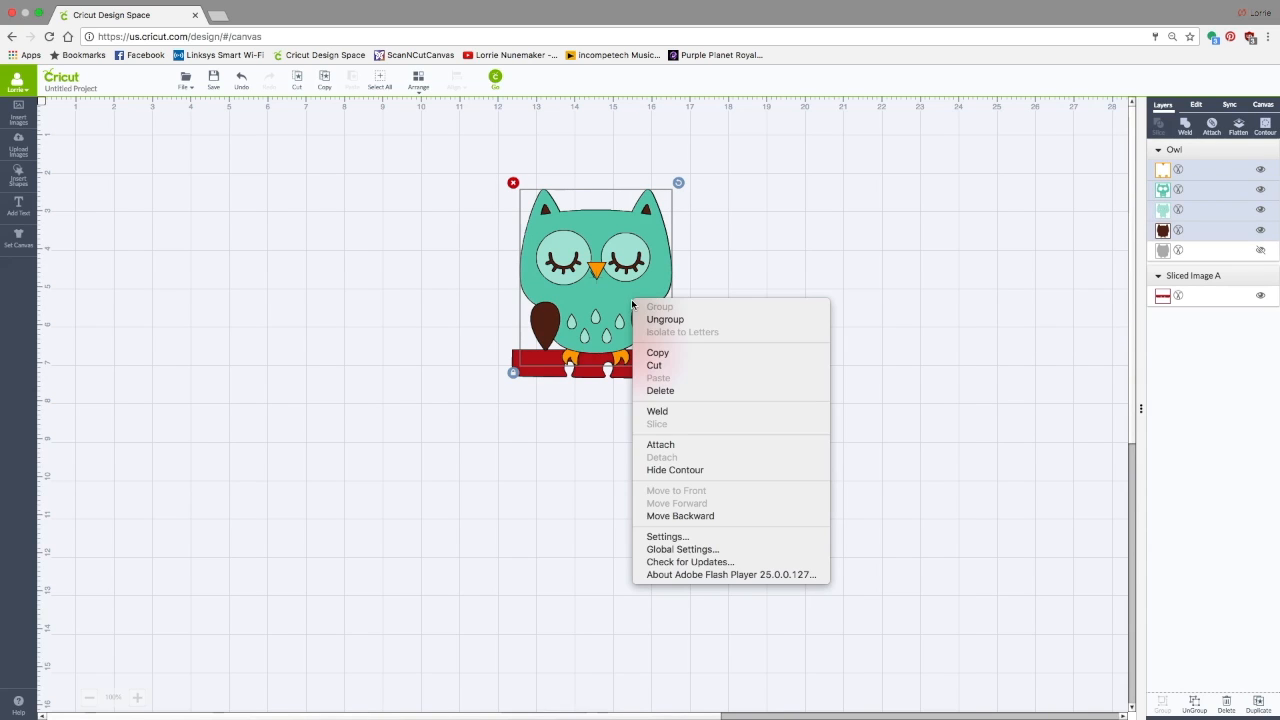
{"action": "left_click", "coordinate": [650, 320]}
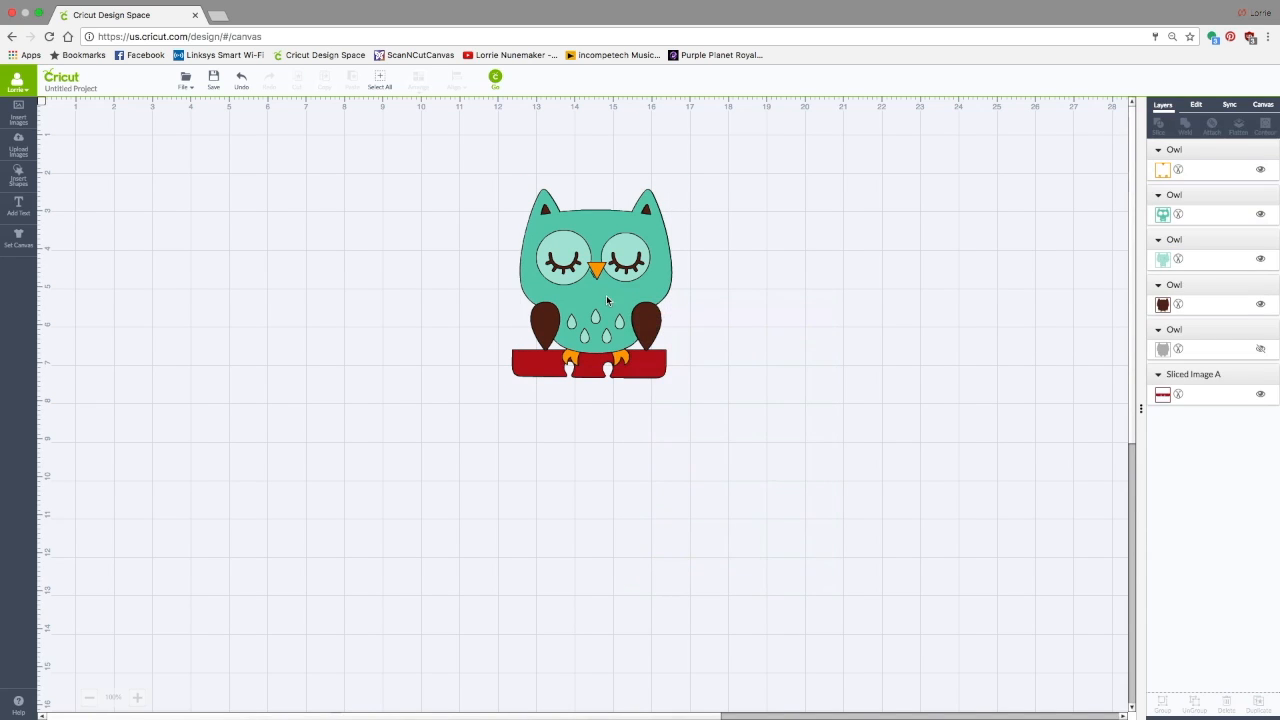
Move the owl's detail layers off to the side and place its brown base silhouette just above the notched strip
{"action": "left_click_drag", "start_coordinate": [608, 301], "coordinate": [925, 295]}
{"action": "left_click_drag", "start_coordinate": [618, 305], "coordinate": [936, 532]}
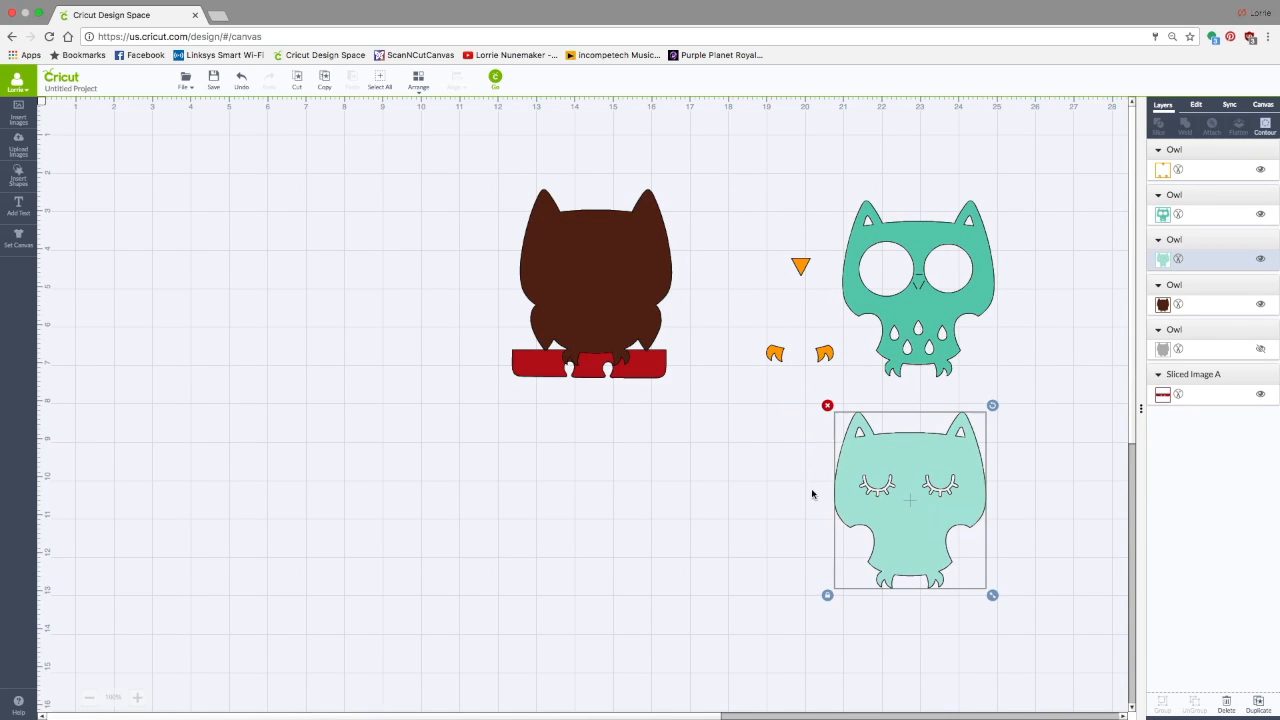
{"action": "left_click", "coordinate": [592, 321]}
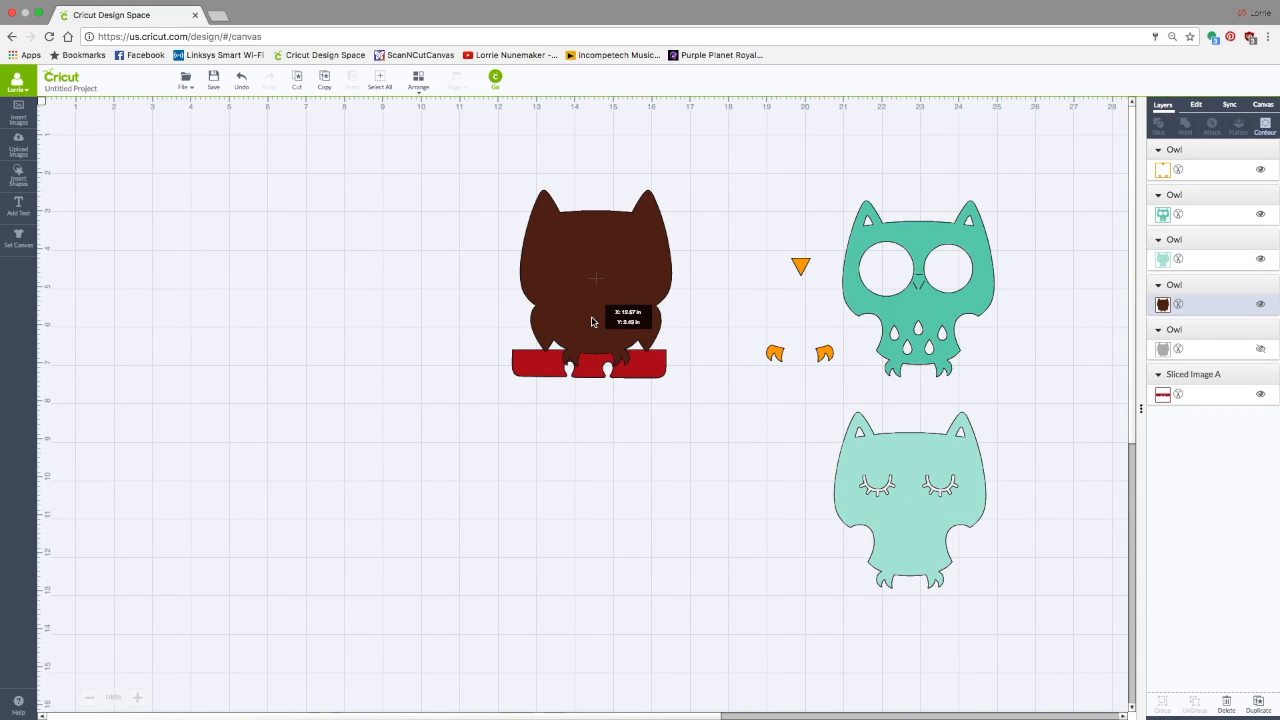
{"action": "left_click_drag", "start_coordinate": [592, 321], "coordinate": [572, 263]}
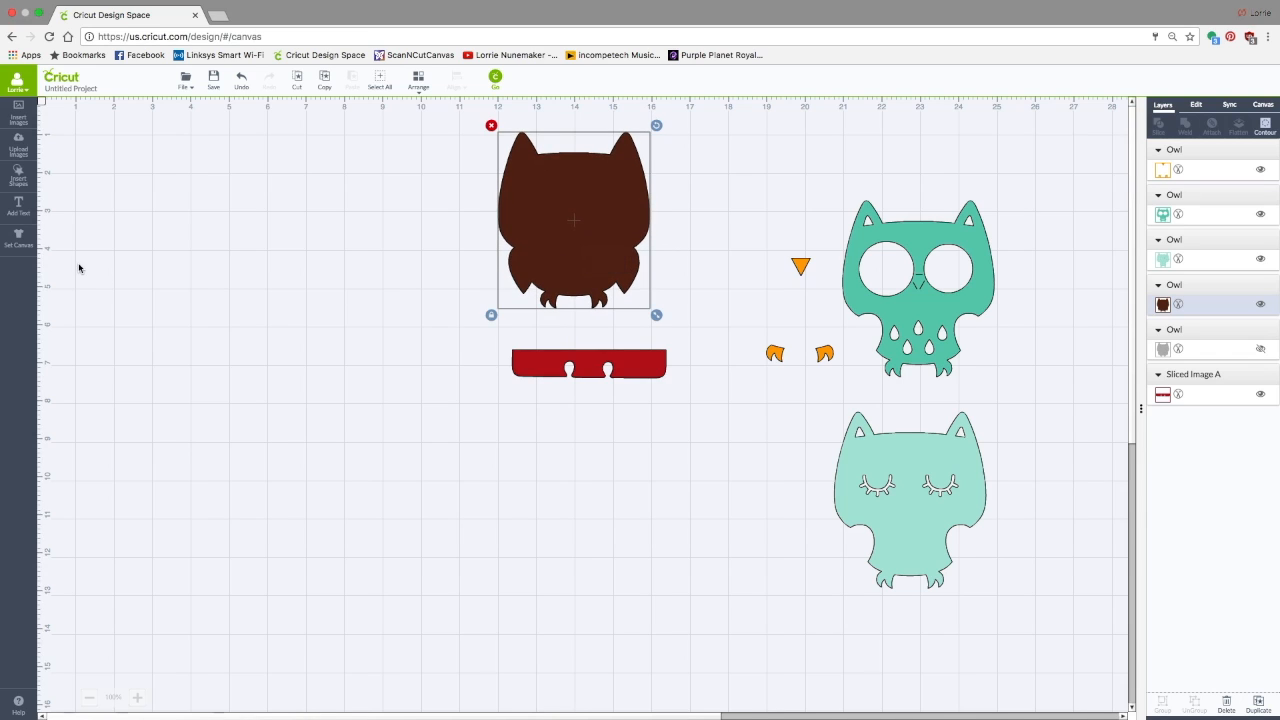
Insert a square, unlock its proportions, reshape it into a bar about 4.4 in by 0.75 in, and lay it across the brown owl's feet
{"action": "left_click", "coordinate": [17, 176]}
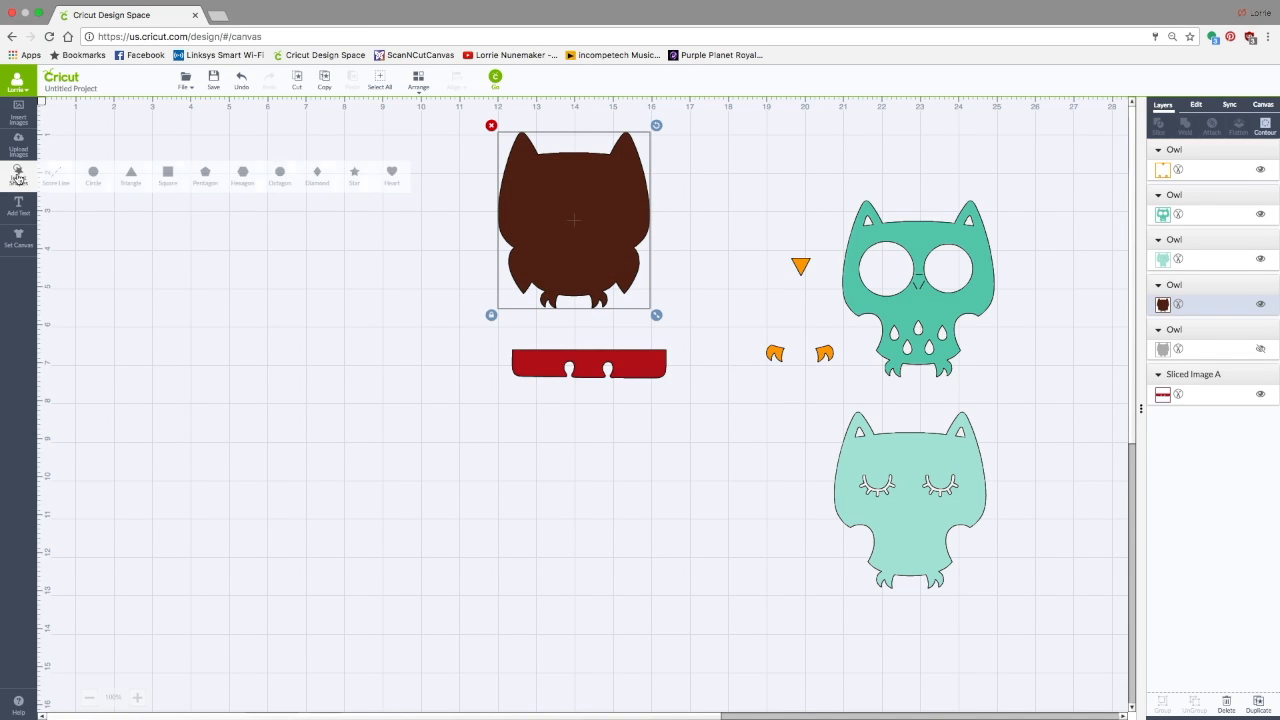
{"action": "left_click", "coordinate": [168, 176]}
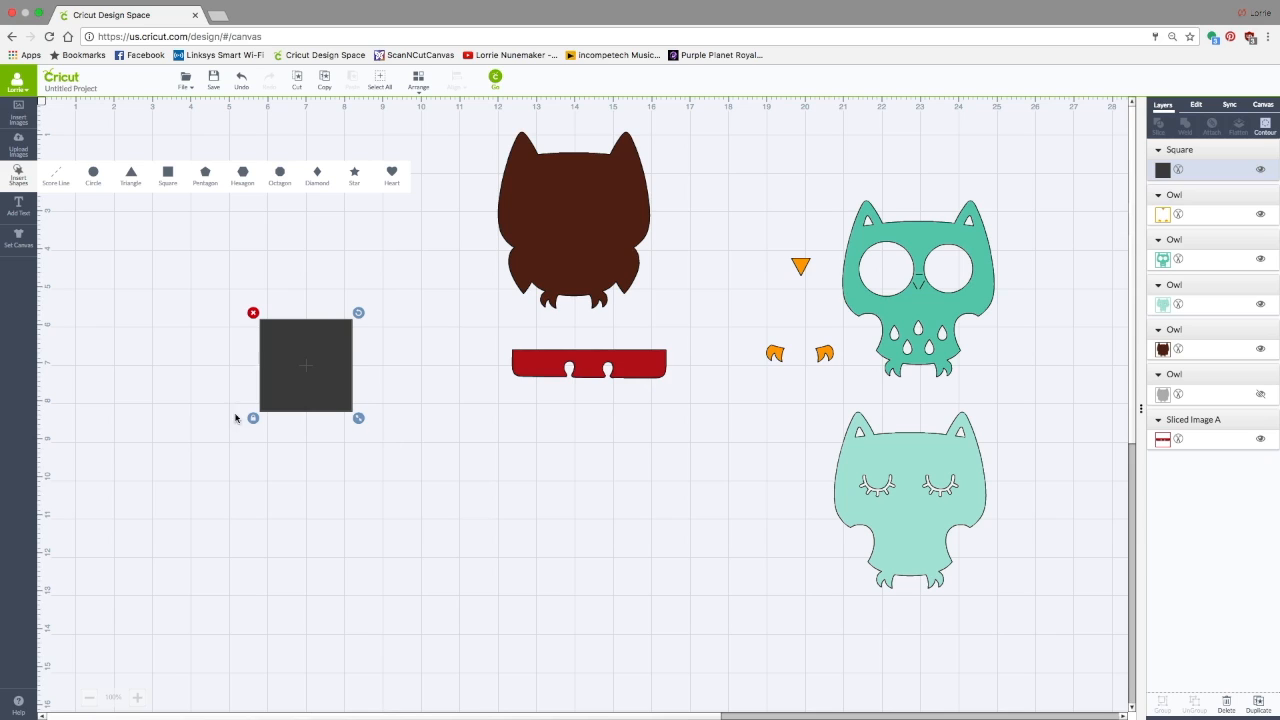
{"action": "left_click", "coordinate": [253, 419]}
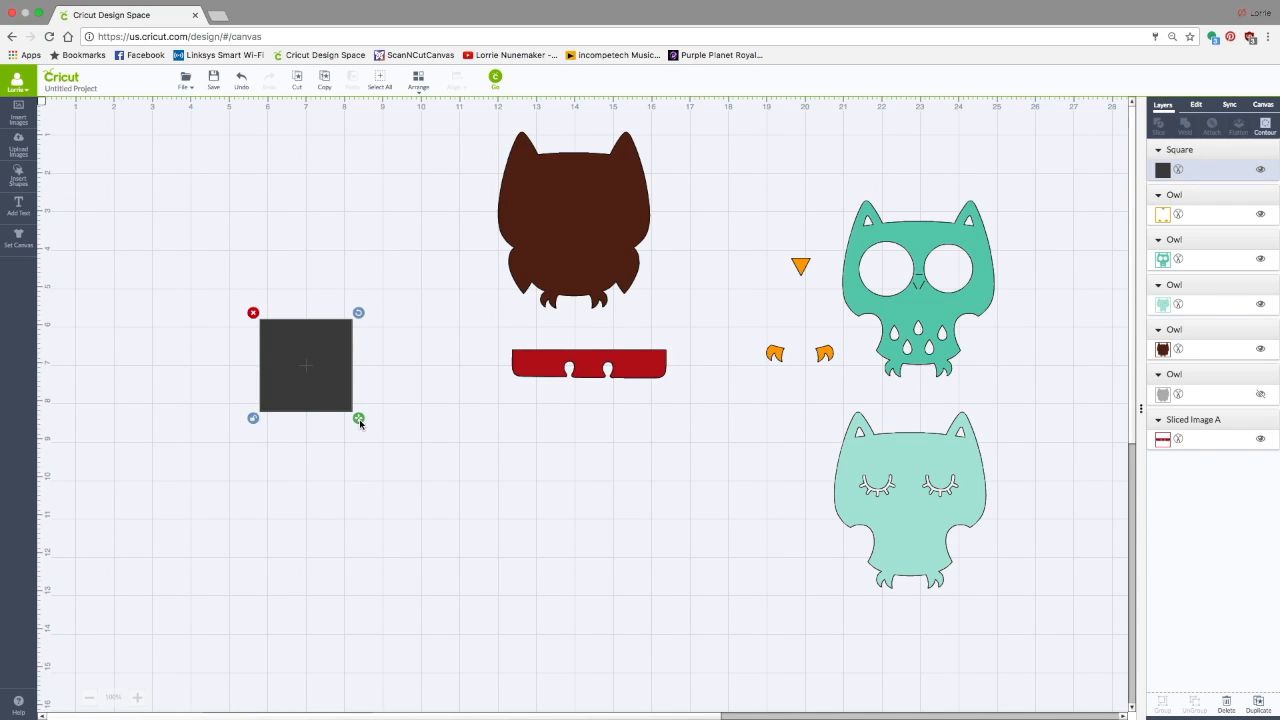
{"action": "left_click_drag", "start_coordinate": [359, 418], "coordinate": [435, 356]}
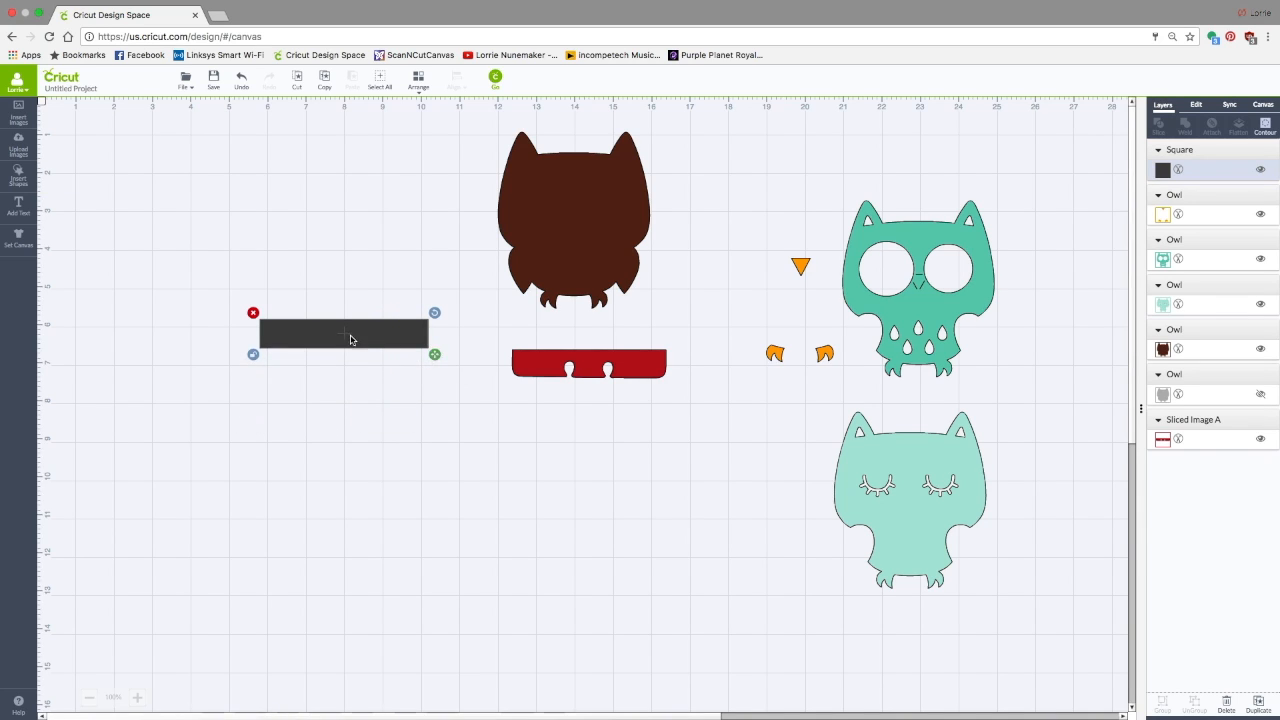
{"action": "left_click_drag", "start_coordinate": [351, 337], "coordinate": [585, 318]}
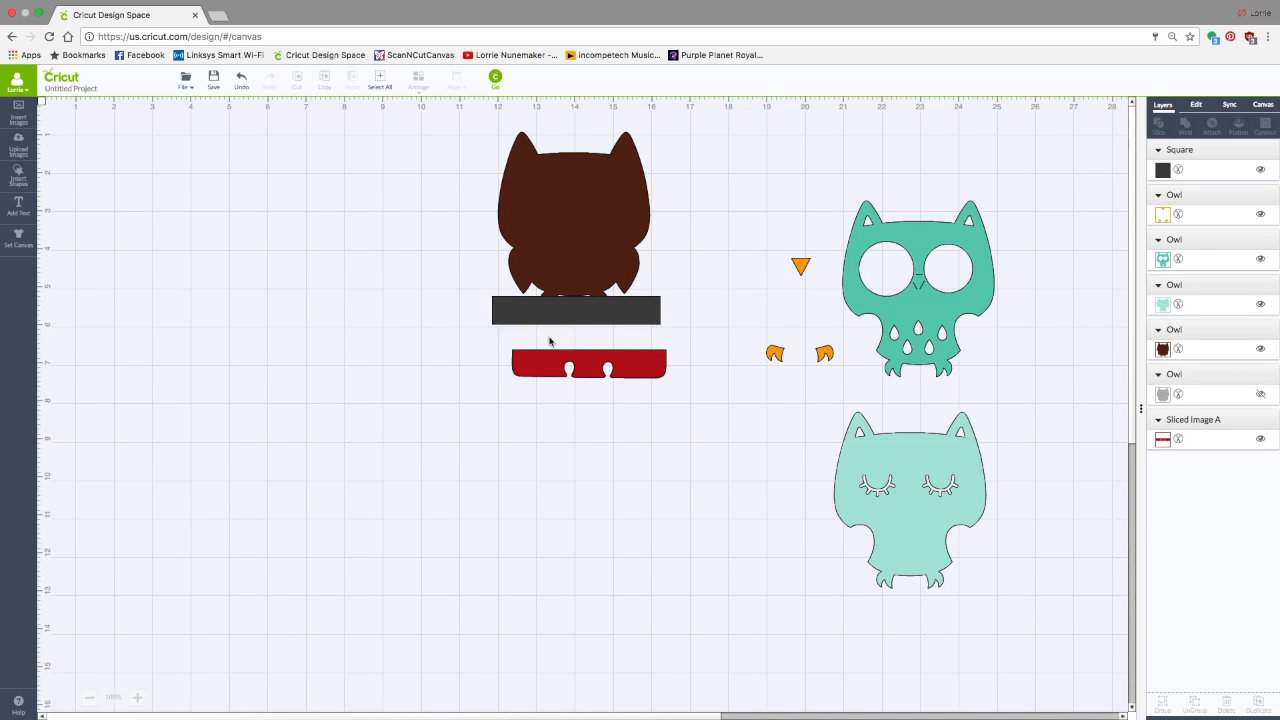
Slice the brown owl silhouette with the dark bar lying across its feet
{"action": "left_click", "coordinate": [551, 342]}
{"action": "left_click_drag", "start_coordinate": [444, 126], "coordinate": [689, 334]}
{"action": "right_click", "coordinate": [598, 259]}
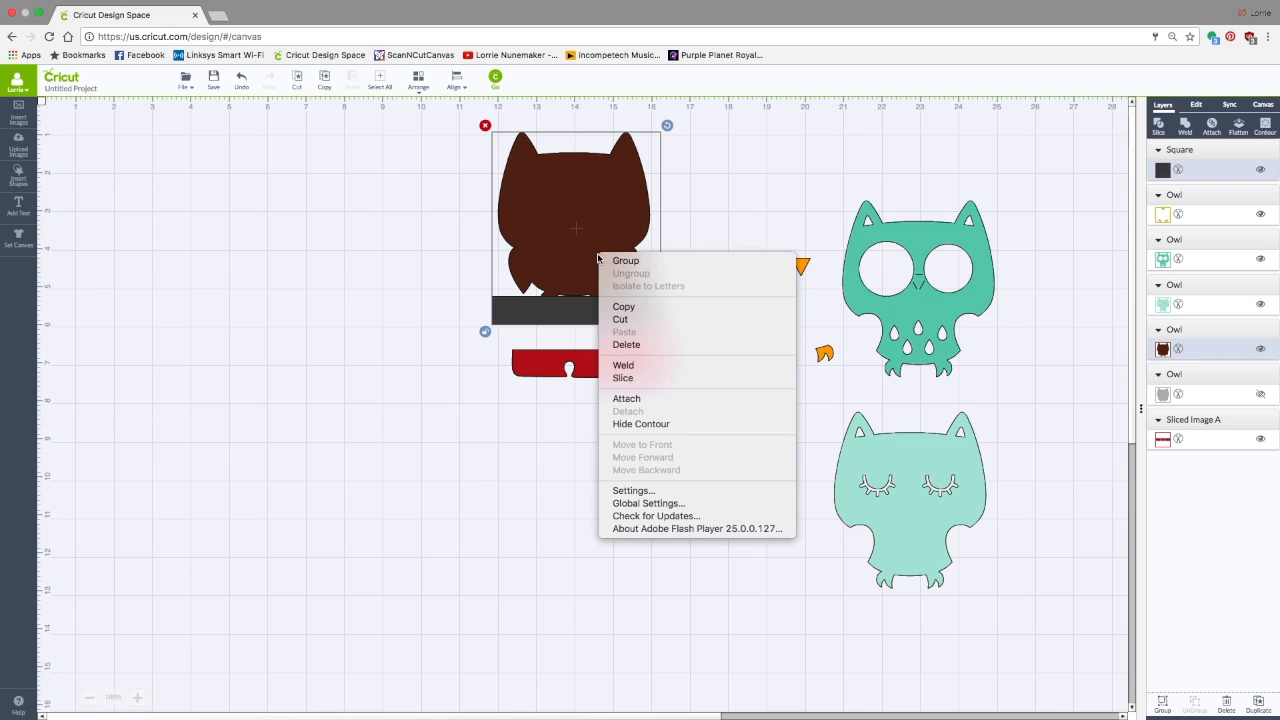
{"action": "left_click", "coordinate": [629, 382]}
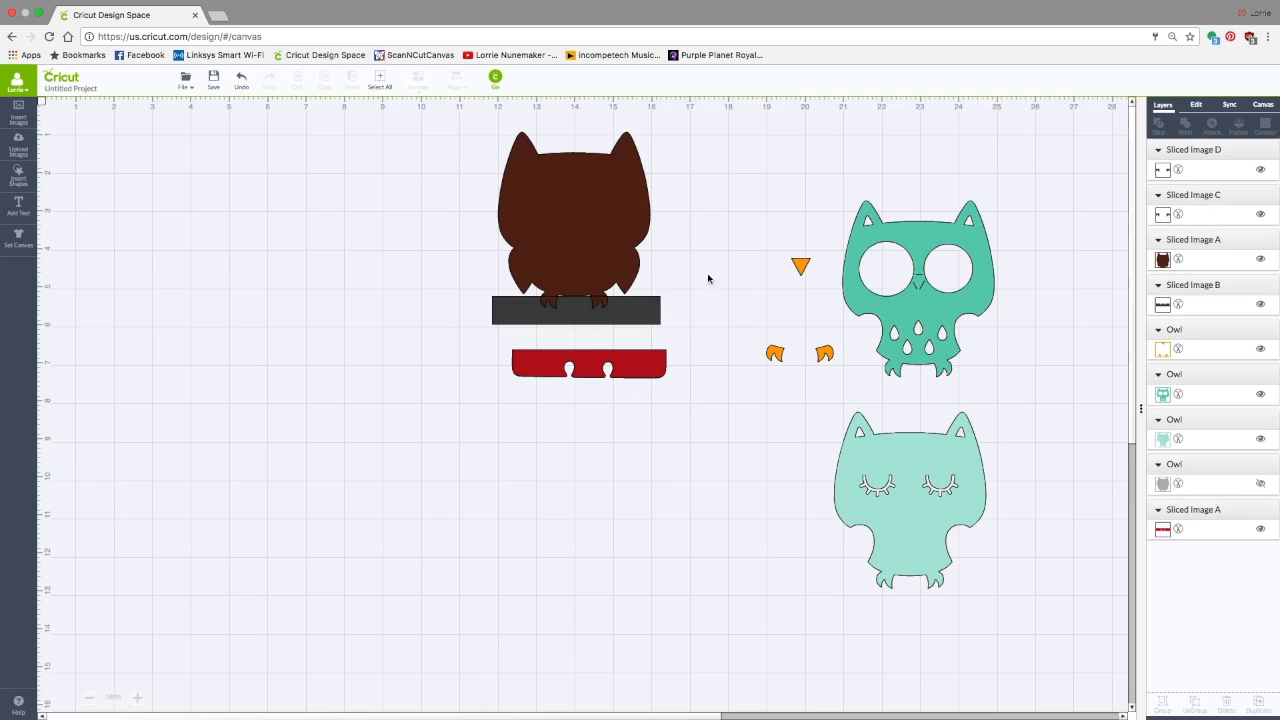
Move the dark bar away from the brown owl and delete both sliced-off sets of feet
{"action": "left_click_drag", "start_coordinate": [624, 312], "coordinate": [406, 313]}
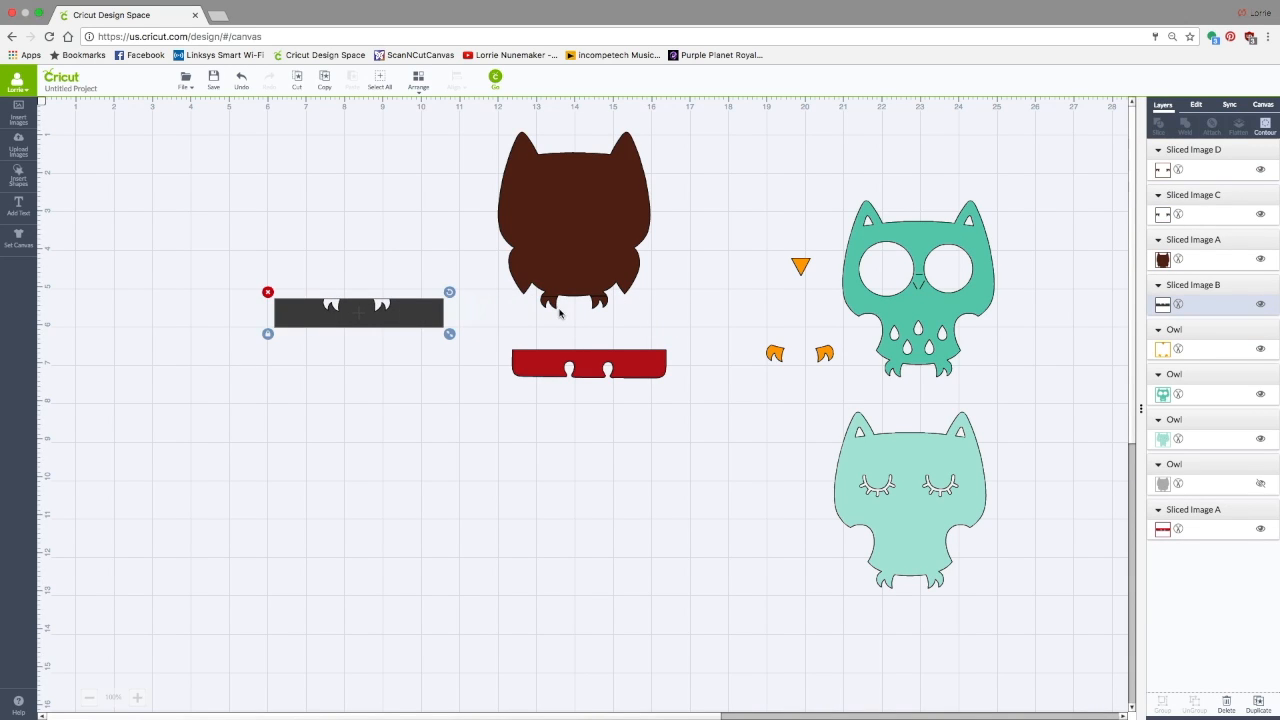
{"action": "left_click_drag", "start_coordinate": [556, 302], "coordinate": [408, 369]}
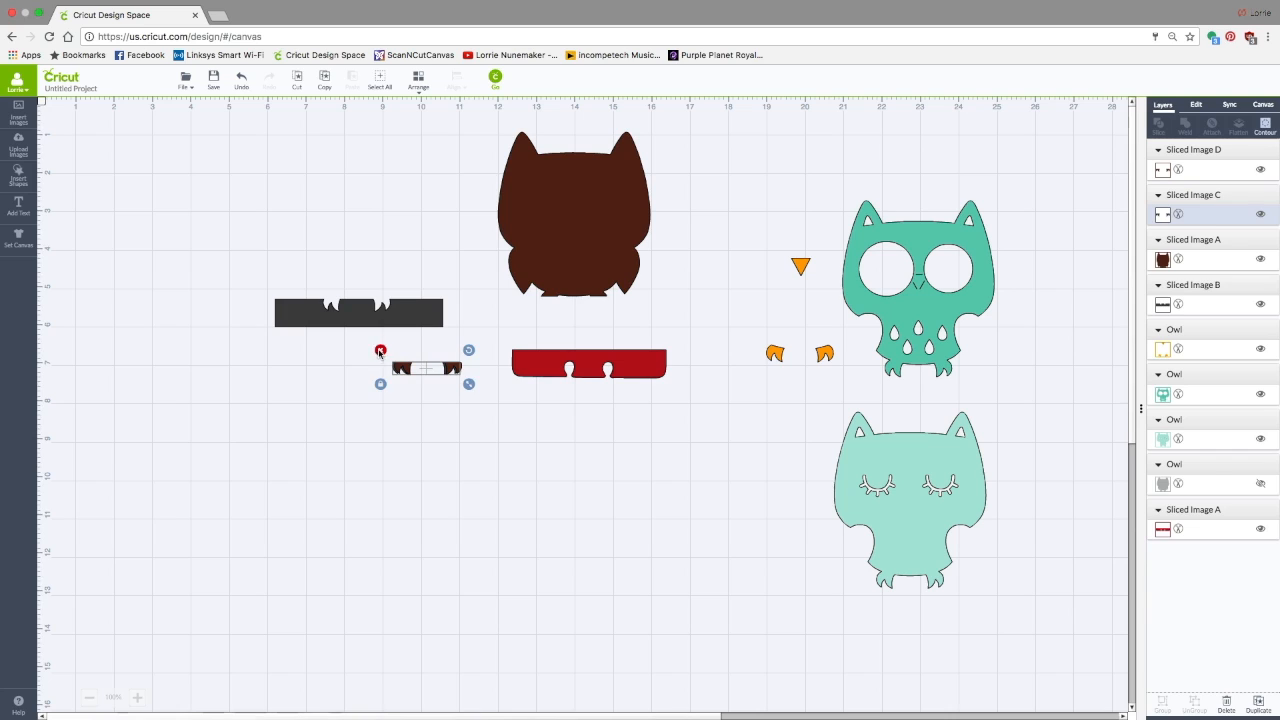
{"action": "left_click", "coordinate": [381, 351]}
{"action": "left_click", "coordinate": [400, 372]}
{"action": "left_click", "coordinate": [382, 351]}
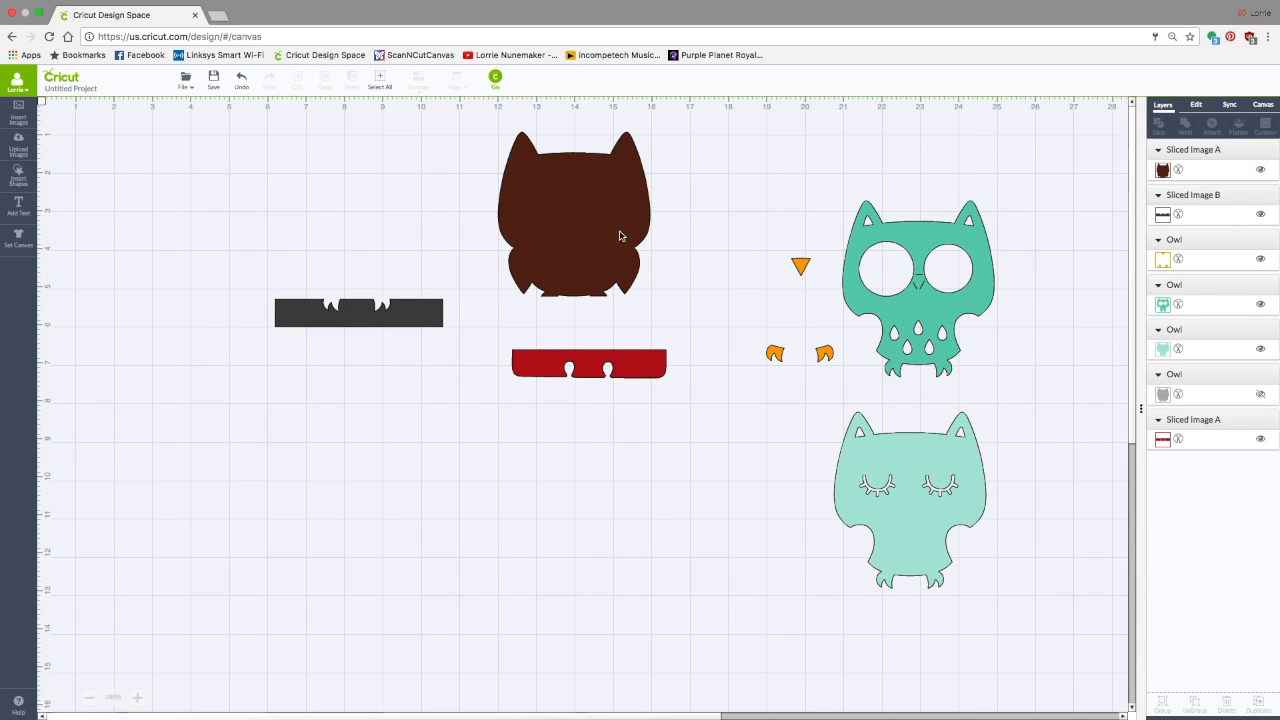
Rotate the dark bar 180° and lay its intact edge across the feet of the light mint owl
{"action": "left_click", "coordinate": [406, 318]}
{"action": "left_click_drag", "start_coordinate": [406, 318], "coordinate": [404, 320]}
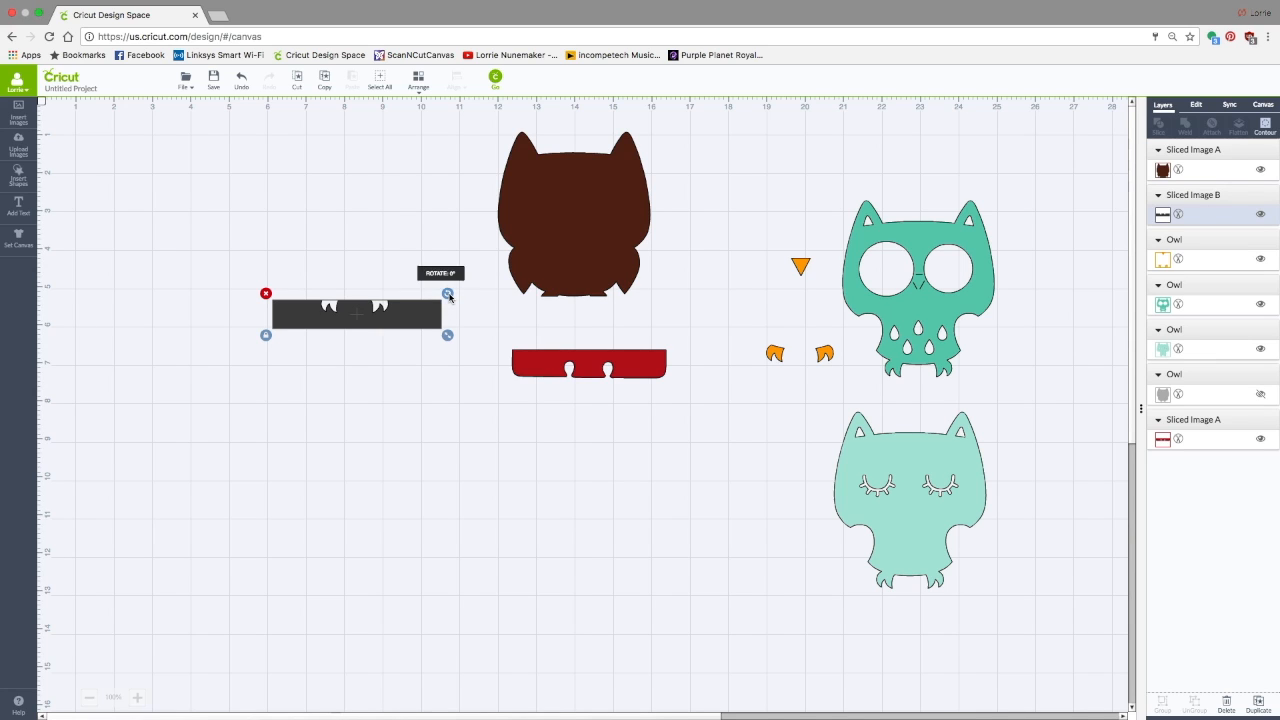
{"action": "left_click_drag", "start_coordinate": [449, 293], "coordinate": [280, 318]}
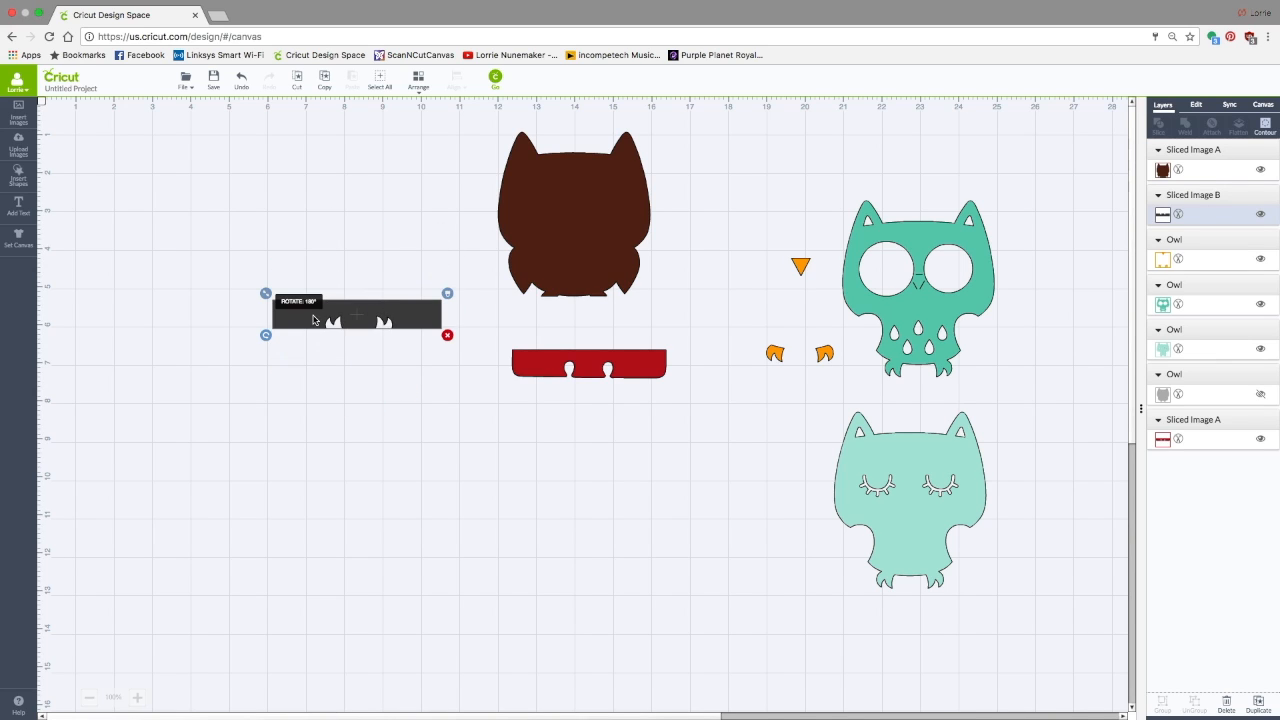
{"action": "left_click_drag", "start_coordinate": [396, 322], "coordinate": [932, 591]}
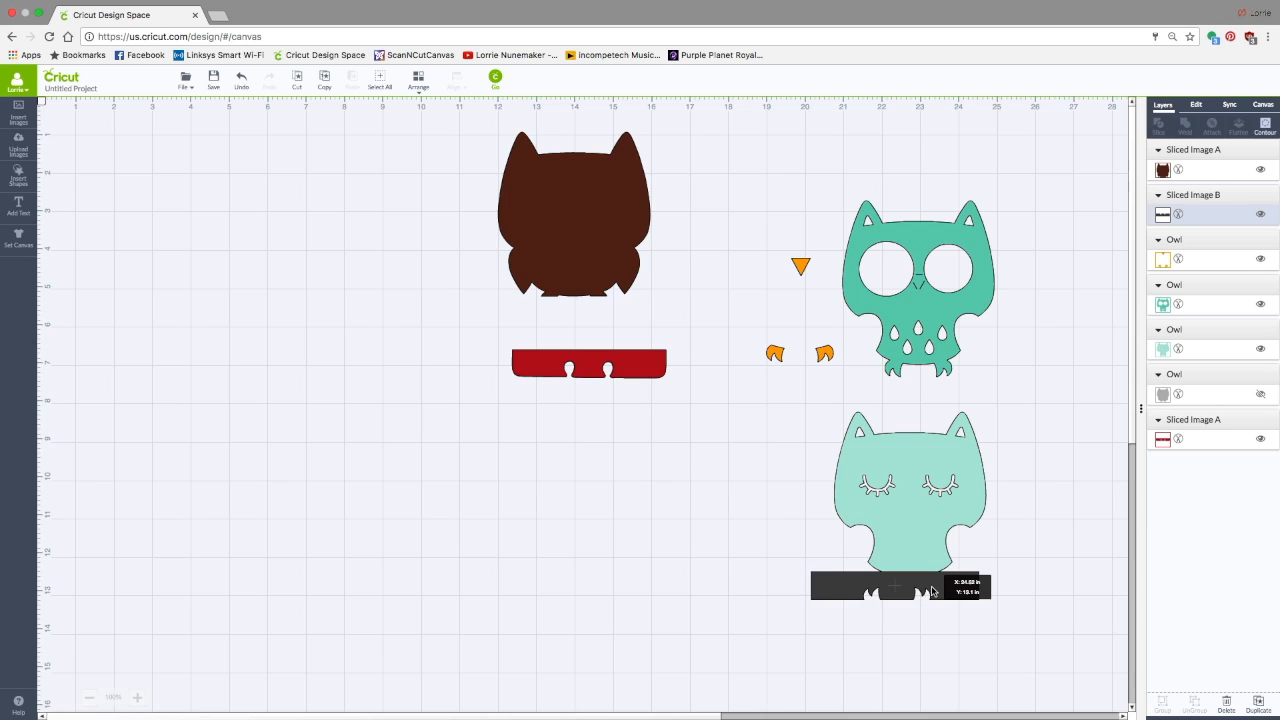
{"action": "left_click_drag", "start_coordinate": [931, 591], "coordinate": [933, 594]}
{"action": "left_click", "coordinate": [909, 647]}
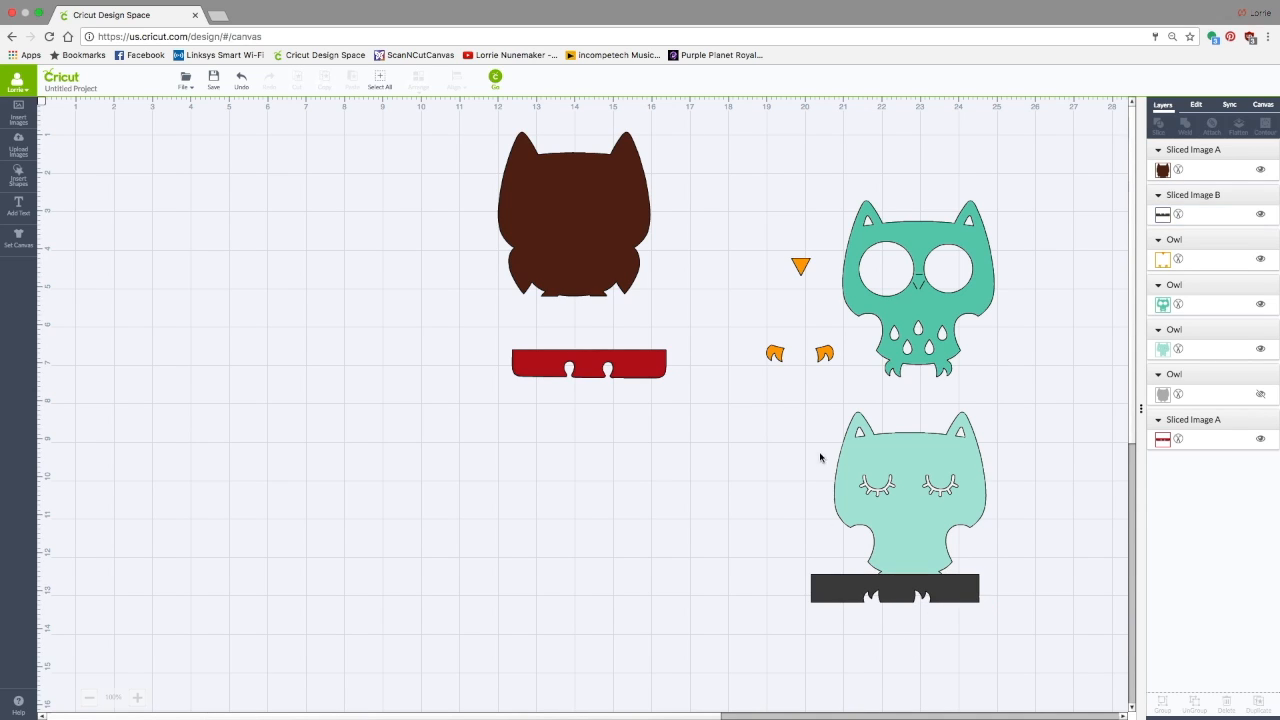
Slice the light mint owl with the dark bar, move the bar away and delete the cut-off feet pieces
{"action": "left_click_drag", "start_coordinate": [784, 397], "coordinate": [1044, 664]}
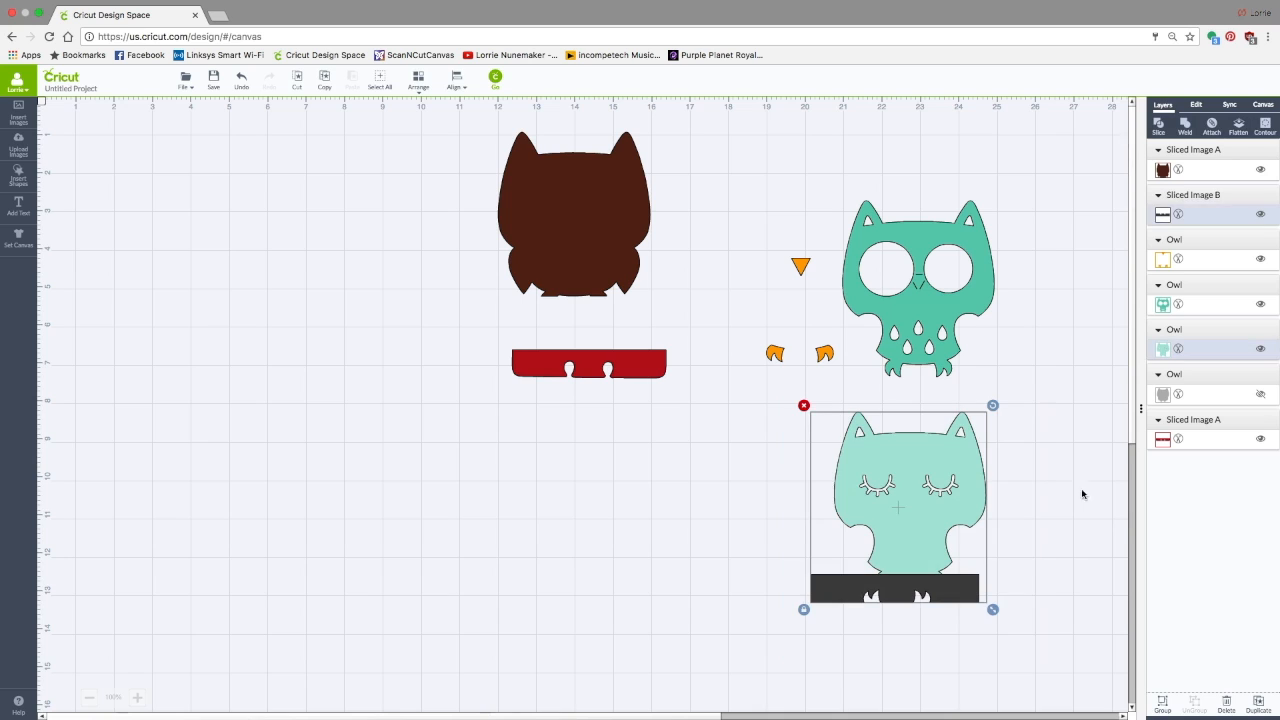
{"action": "left_click", "coordinate": [1158, 124]}
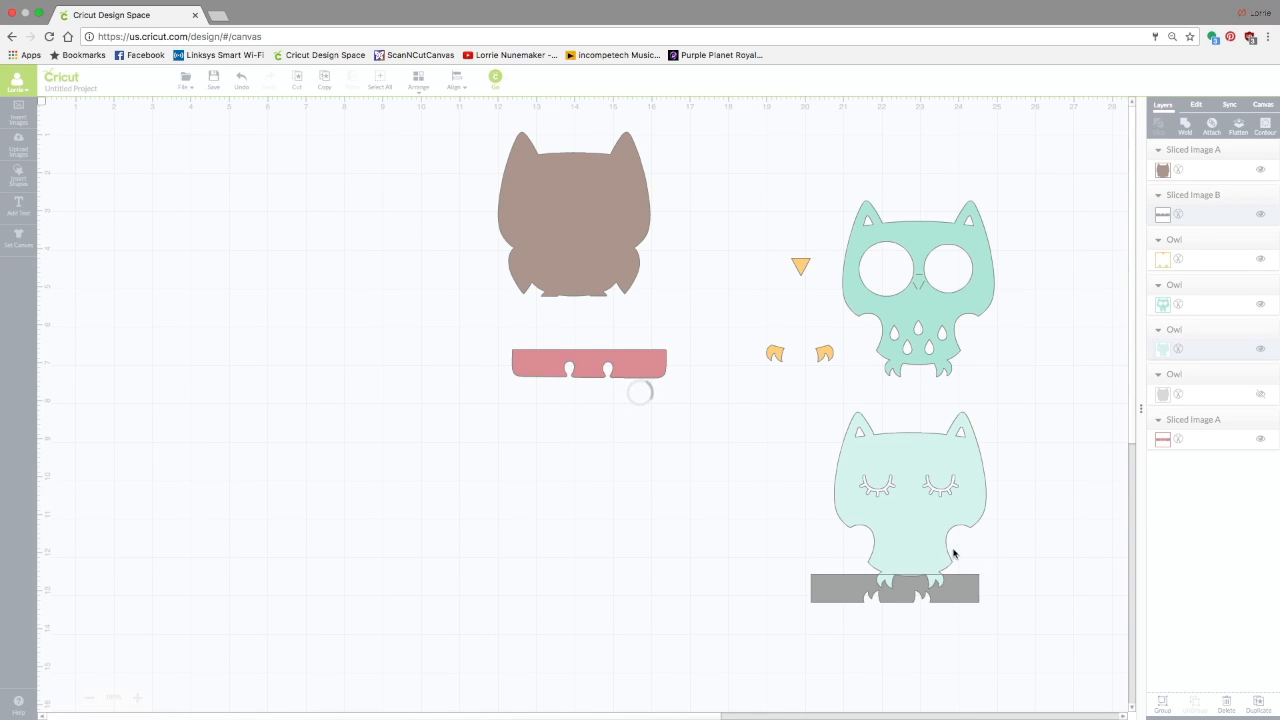
{"action": "left_click_drag", "start_coordinate": [966, 590], "coordinate": [751, 594]}
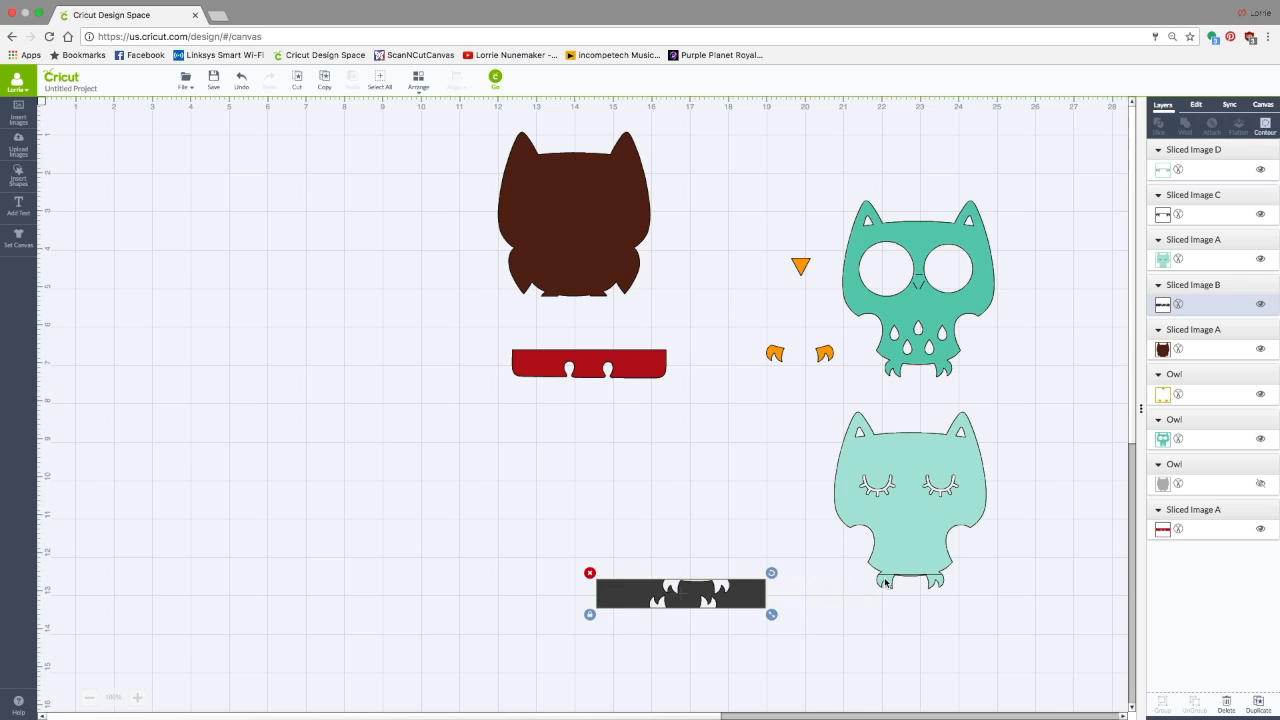
{"action": "left_click", "coordinate": [885, 583]}
{"action": "left_click", "coordinate": [864, 562]}
{"action": "left_click", "coordinate": [887, 583]}
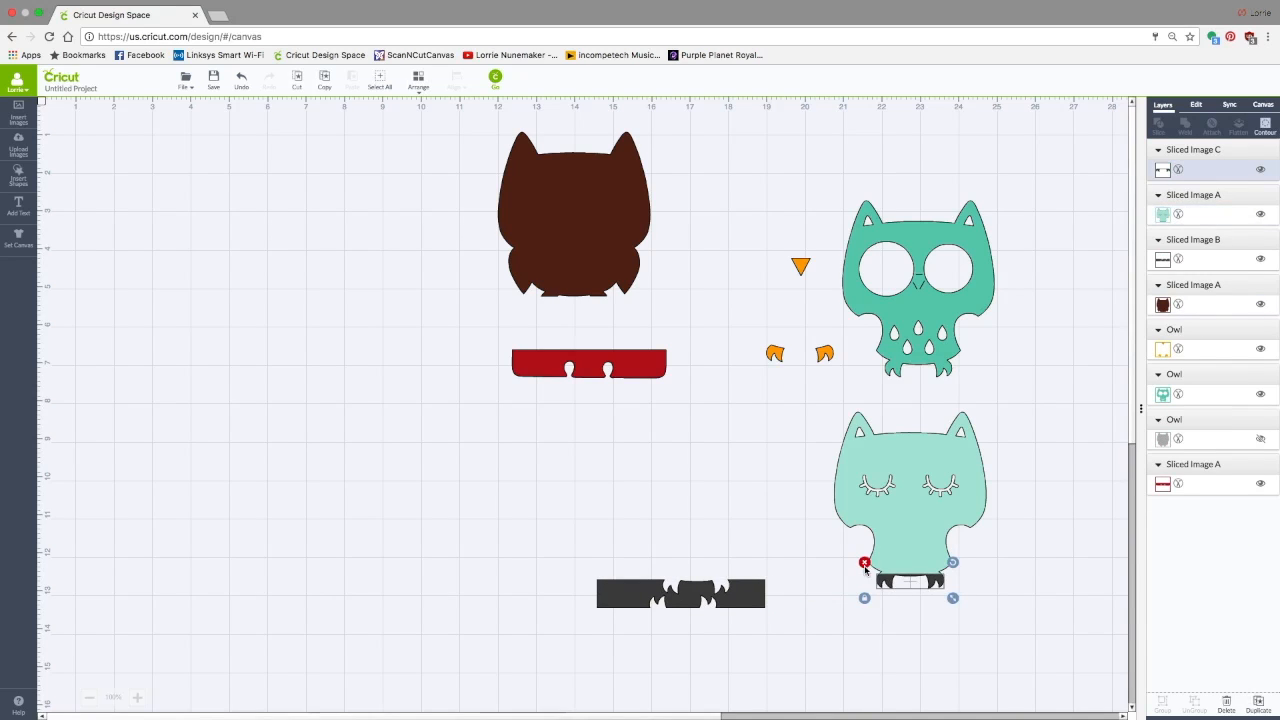
{"action": "left_click", "coordinate": [864, 562]}
Unlock the dark bar's proportions, widen it to about 5.7 in, and lay its solid end across the teal owl's feet
{"action": "left_click_drag", "start_coordinate": [757, 604], "coordinate": [1045, 388]}
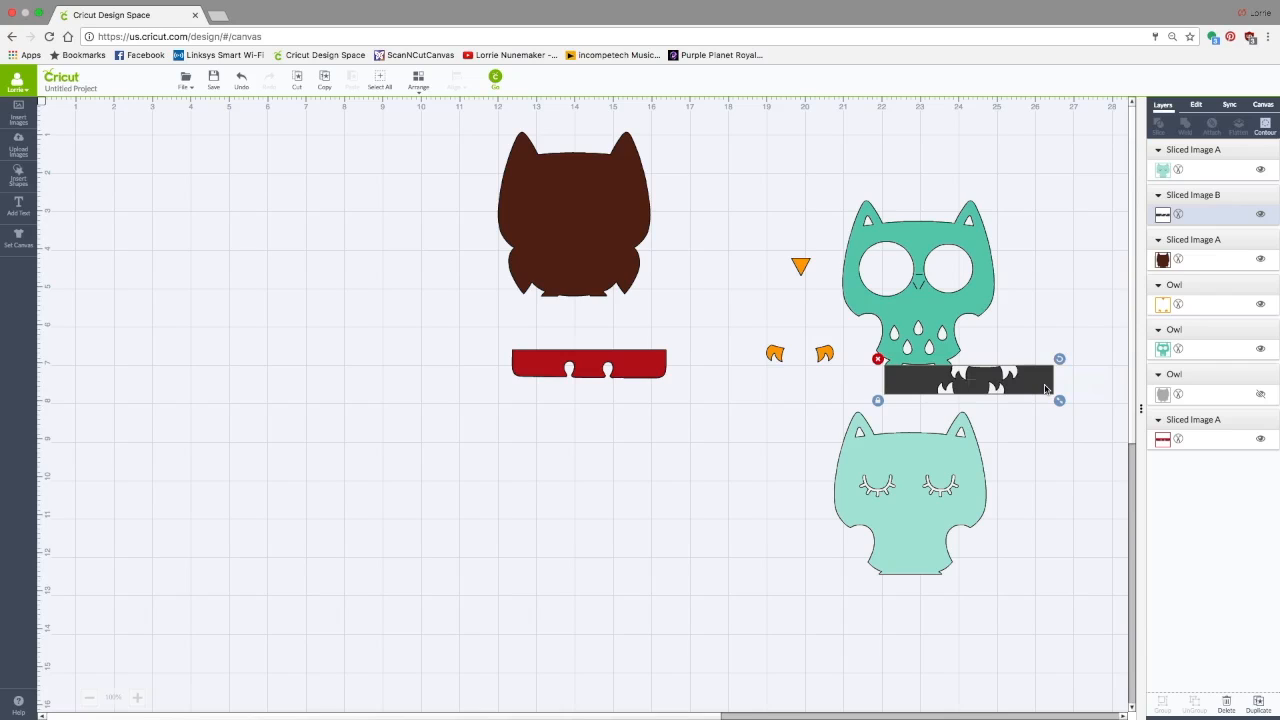
{"action": "left_click", "coordinate": [878, 401]}
{"action": "left_click_drag", "start_coordinate": [1059, 401], "coordinate": [1110, 401]}
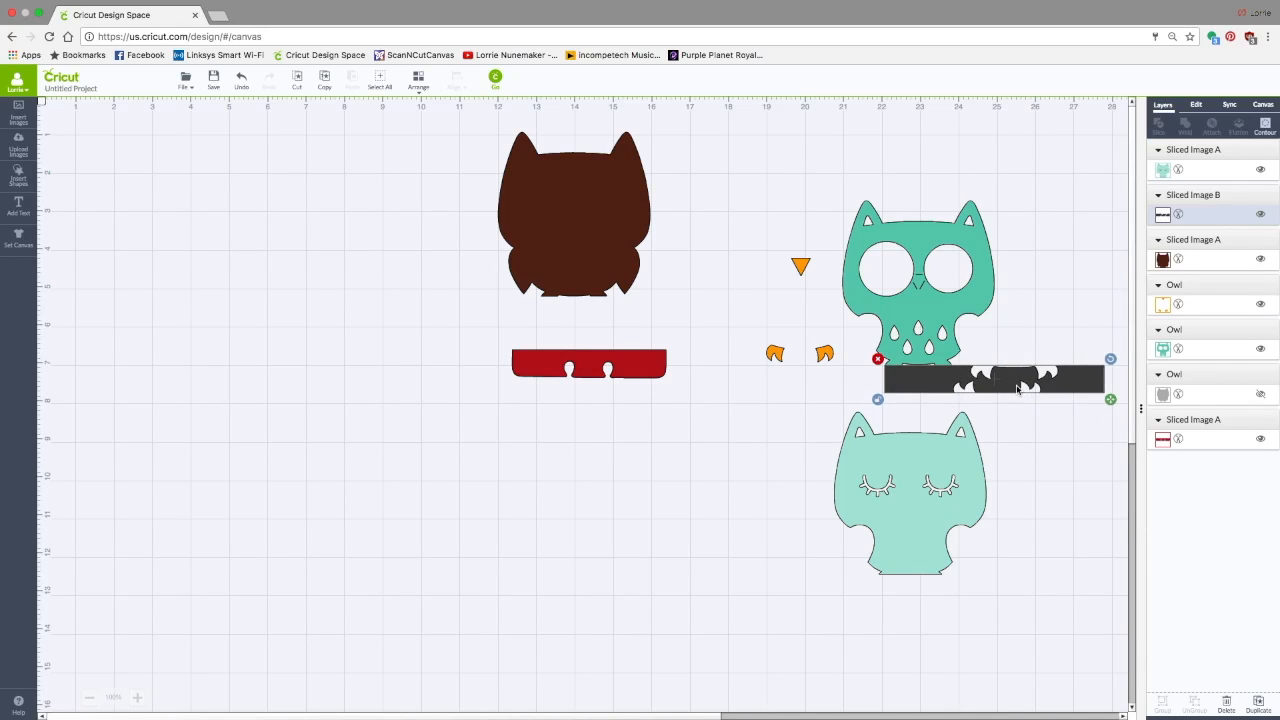
{"action": "left_click_drag", "start_coordinate": [1010, 388], "coordinate": [995, 384]}
{"action": "left_click", "coordinate": [1046, 434]}
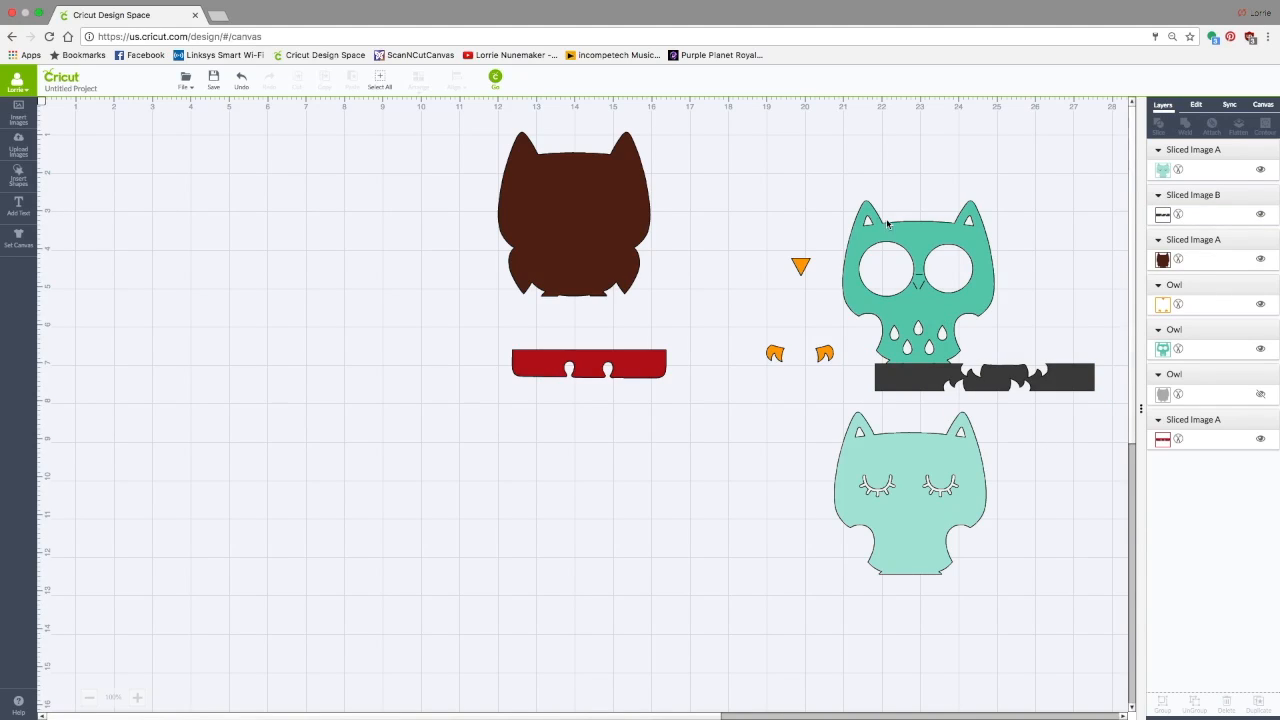
Slice the teal owl with the dark bar, and delete its cut-off teal feet and the bar
{"action": "left_click", "coordinate": [895, 242]}
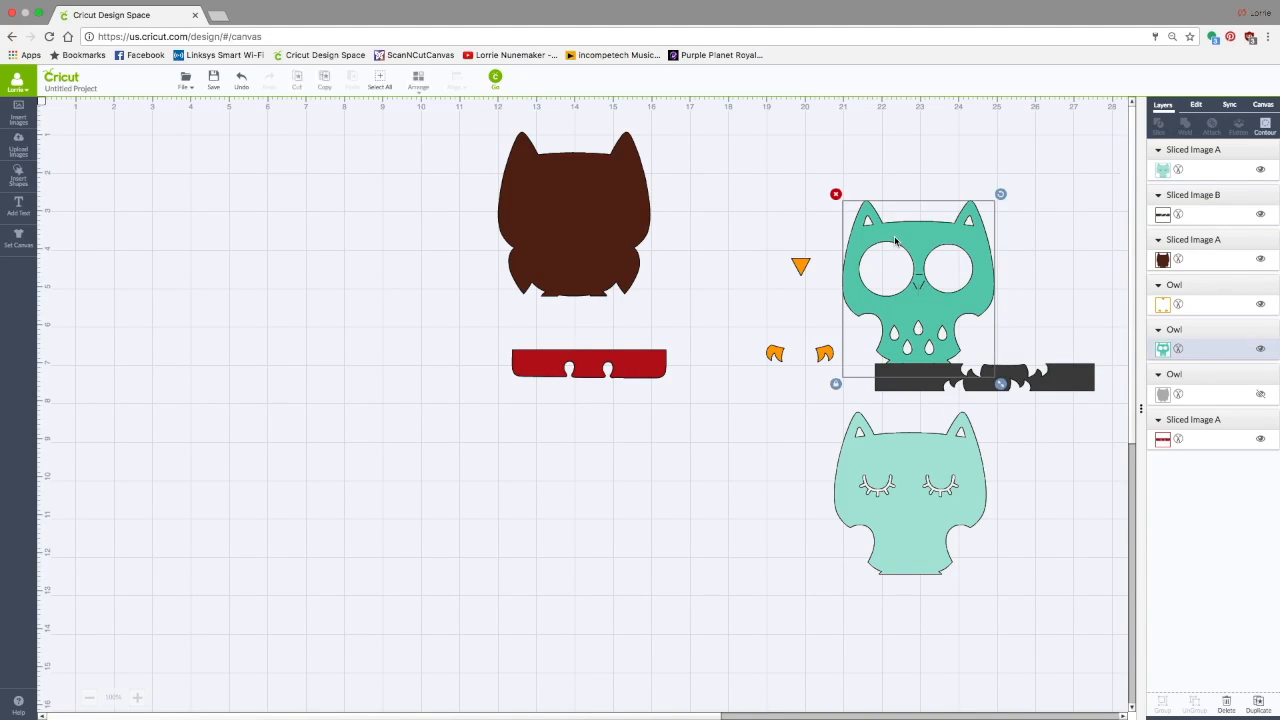
{"action": "left_click", "coordinate": [1064, 383], "text": "shift"}
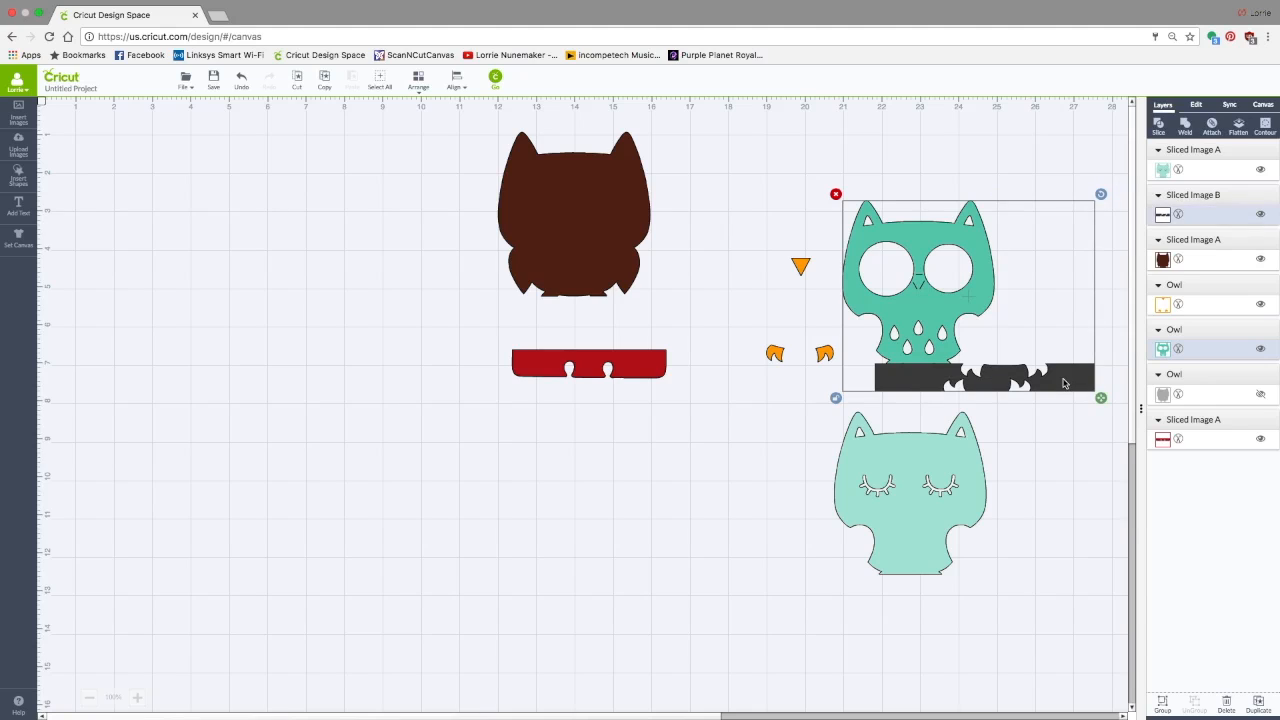
{"action": "left_click", "coordinate": [1159, 126]}
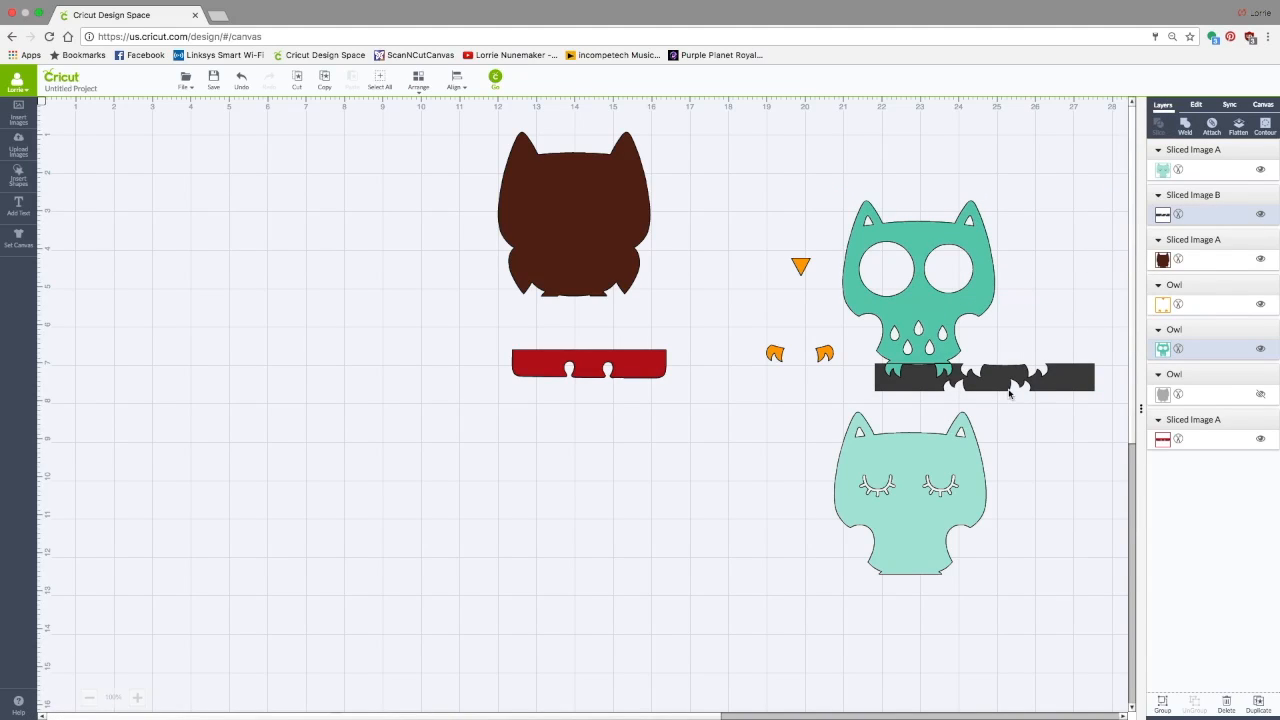
{"action": "left_click", "coordinate": [946, 375]}
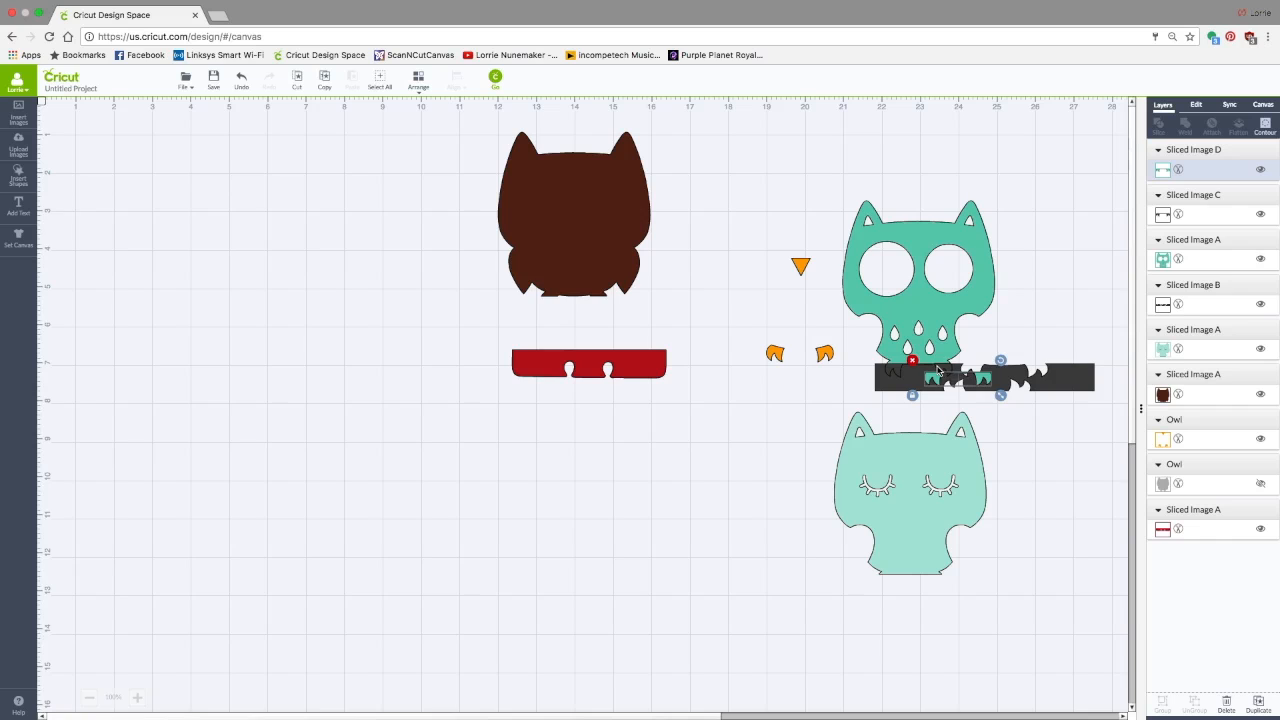
{"action": "left_click", "coordinate": [912, 361]}
{"action": "left_click", "coordinate": [922, 381]}
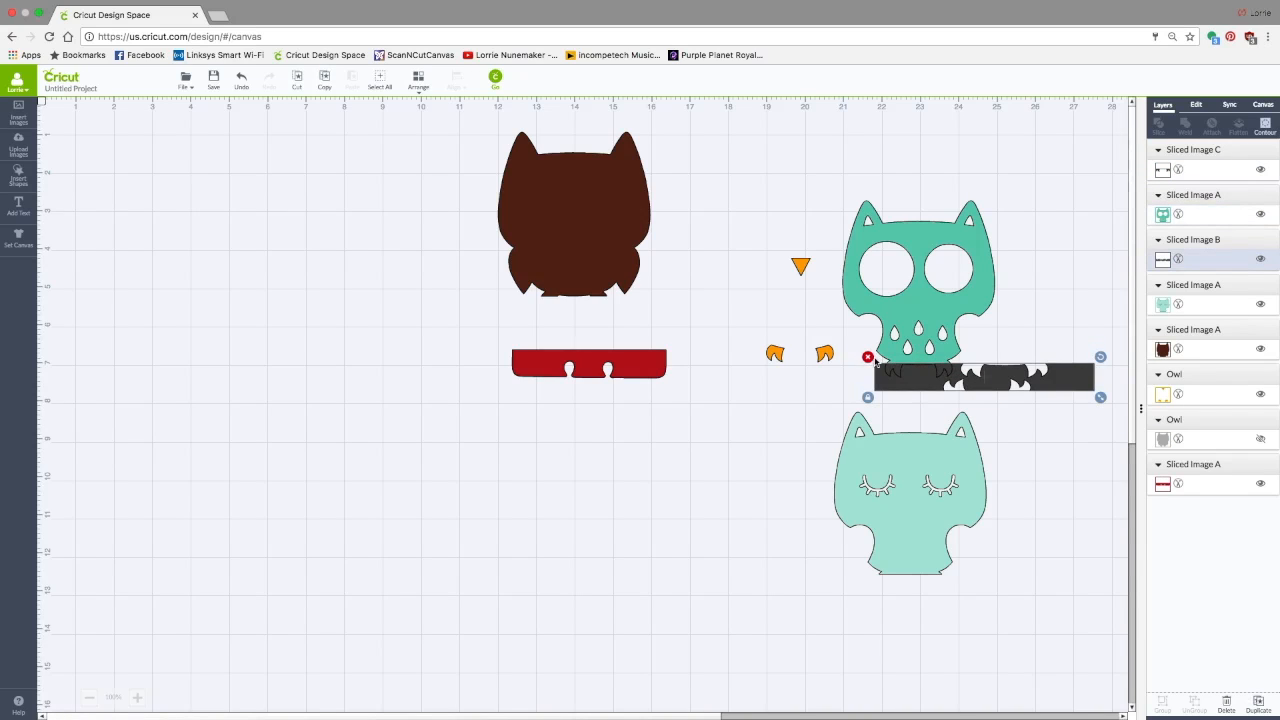
{"action": "left_click", "coordinate": [870, 360]}
Place the brown owl with its base overlapping the notched red strip and center the two horizontally
{"action": "left_click_drag", "start_coordinate": [565, 228], "coordinate": [582, 286]}
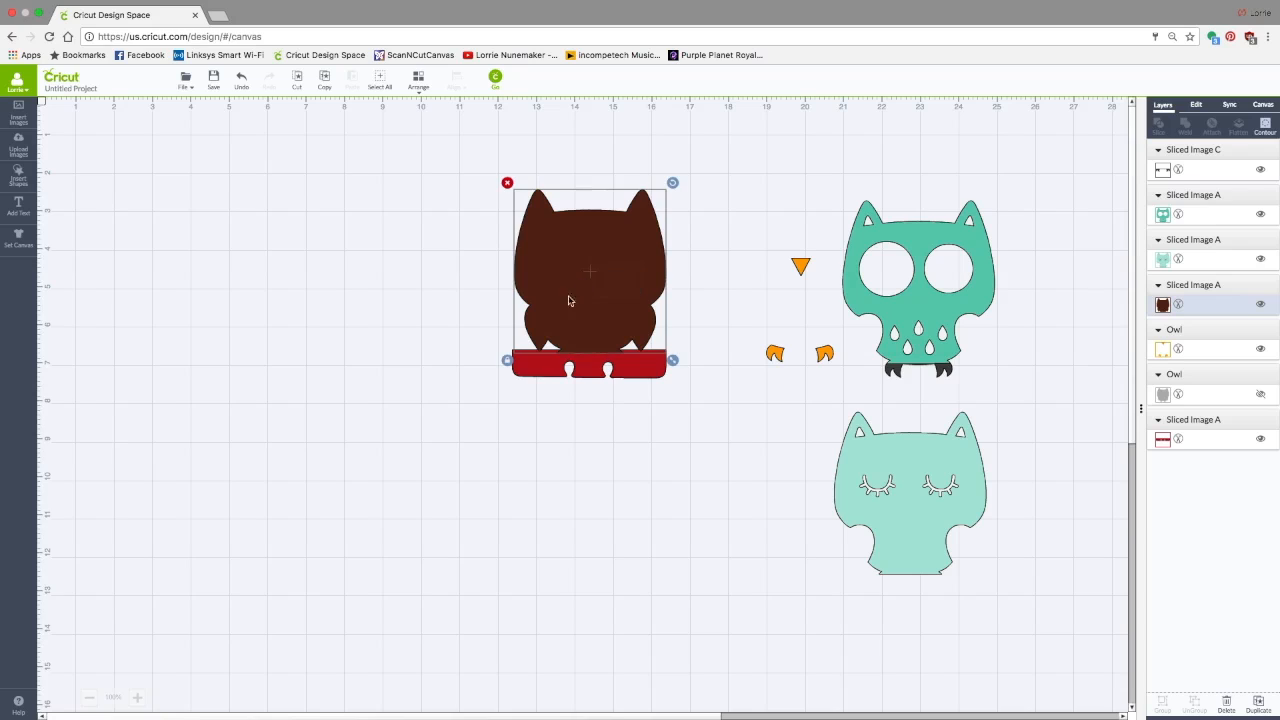
{"action": "left_click_drag", "start_coordinate": [447, 150], "coordinate": [716, 432]}
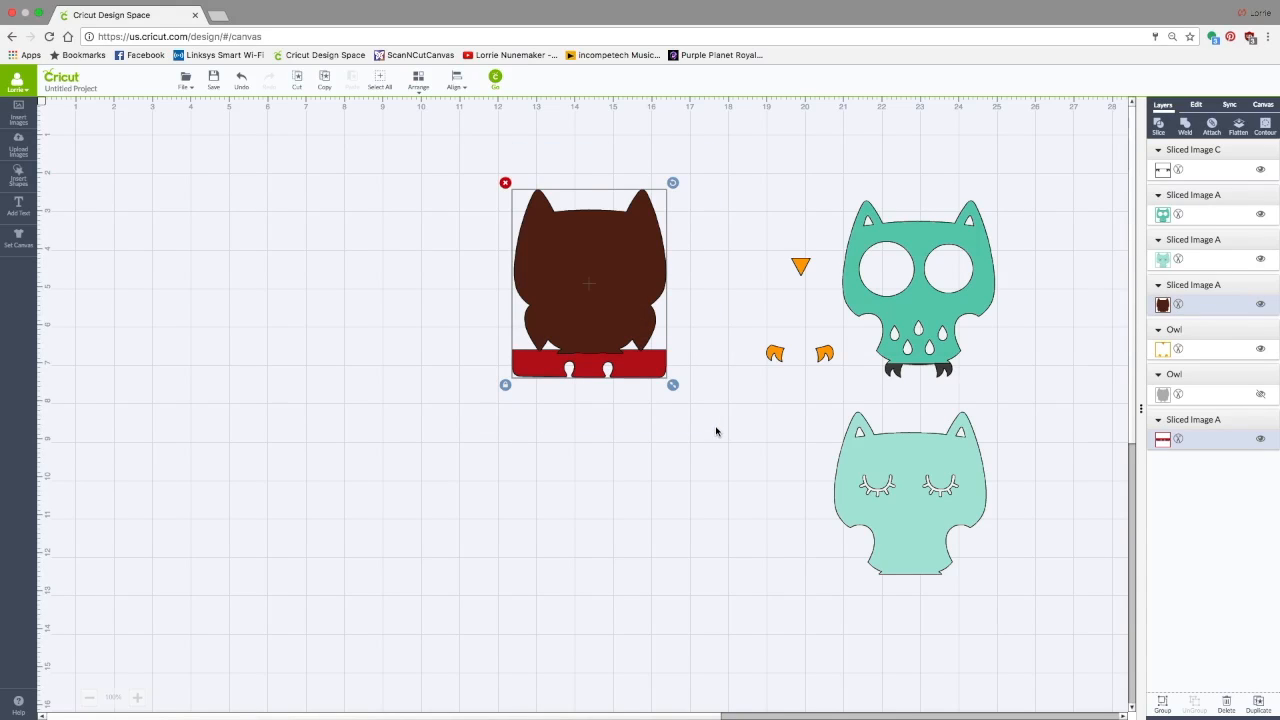
{"action": "left_click", "coordinate": [458, 86]}
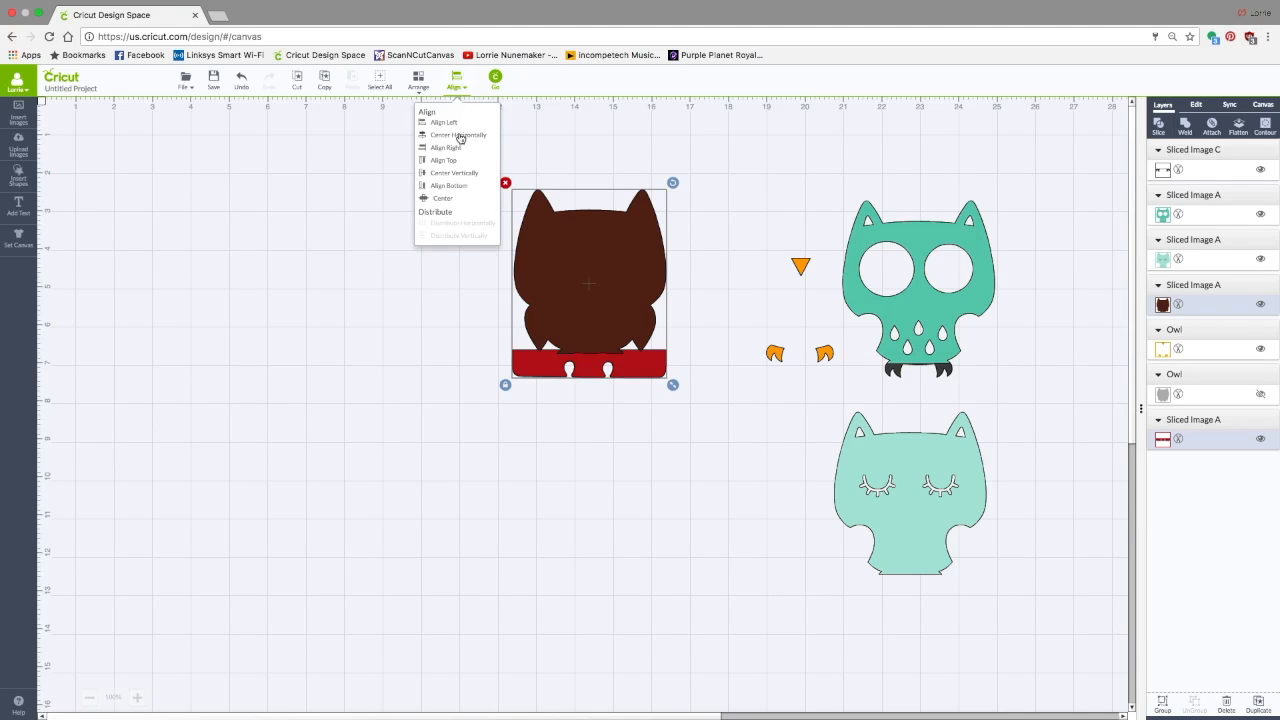
{"action": "left_click", "coordinate": [458, 135]}
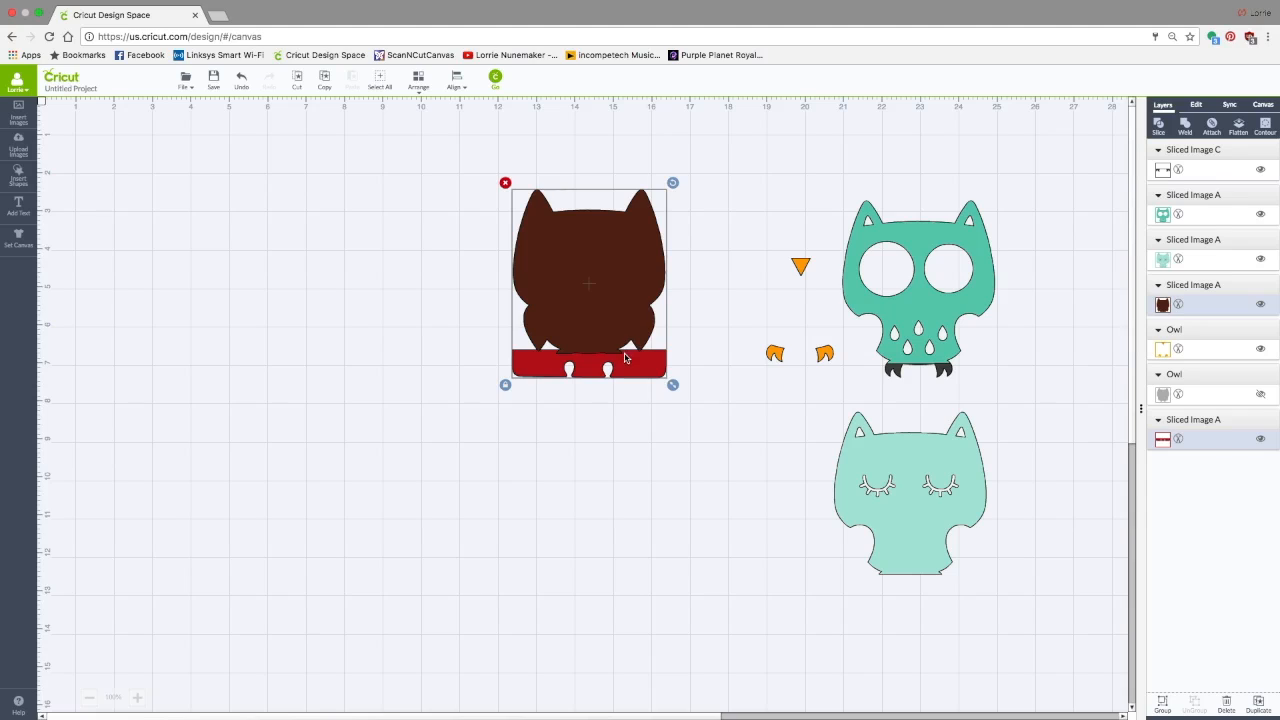
Weld the brown owl and the notched strip into one shape and colour it white
{"action": "left_click", "coordinate": [1186, 124]}
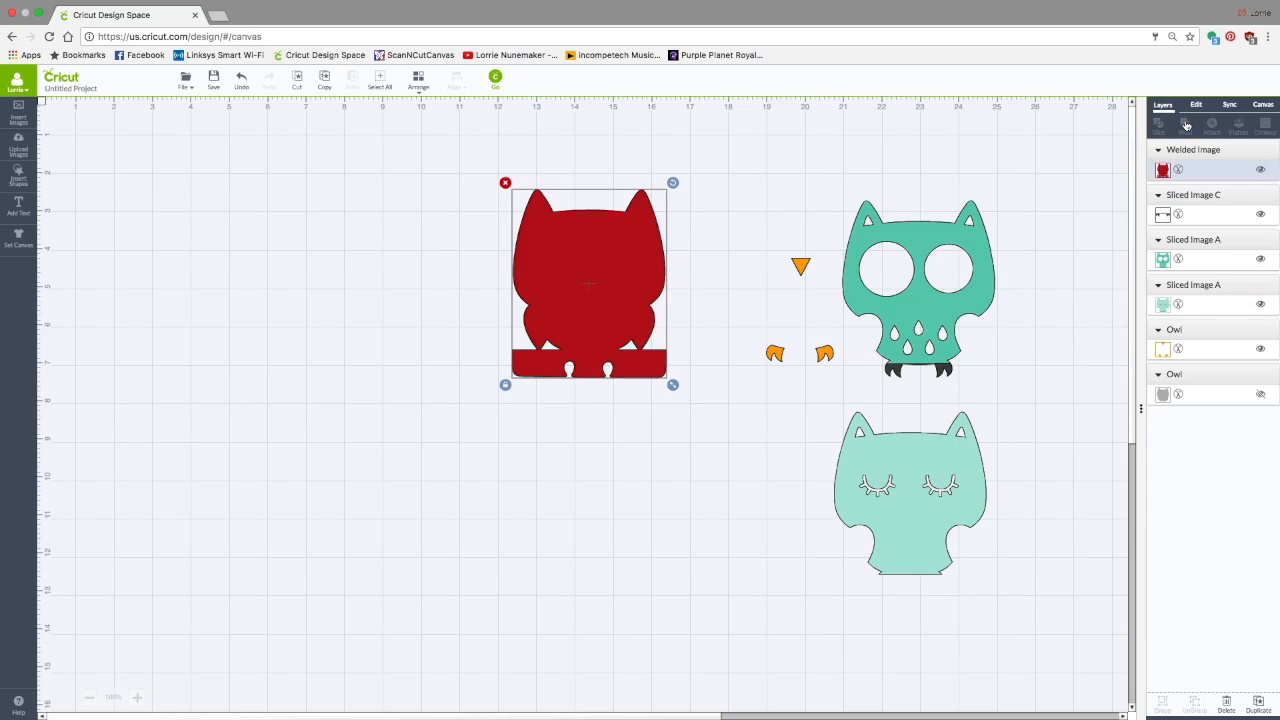
{"action": "left_click", "coordinate": [1164, 171]}
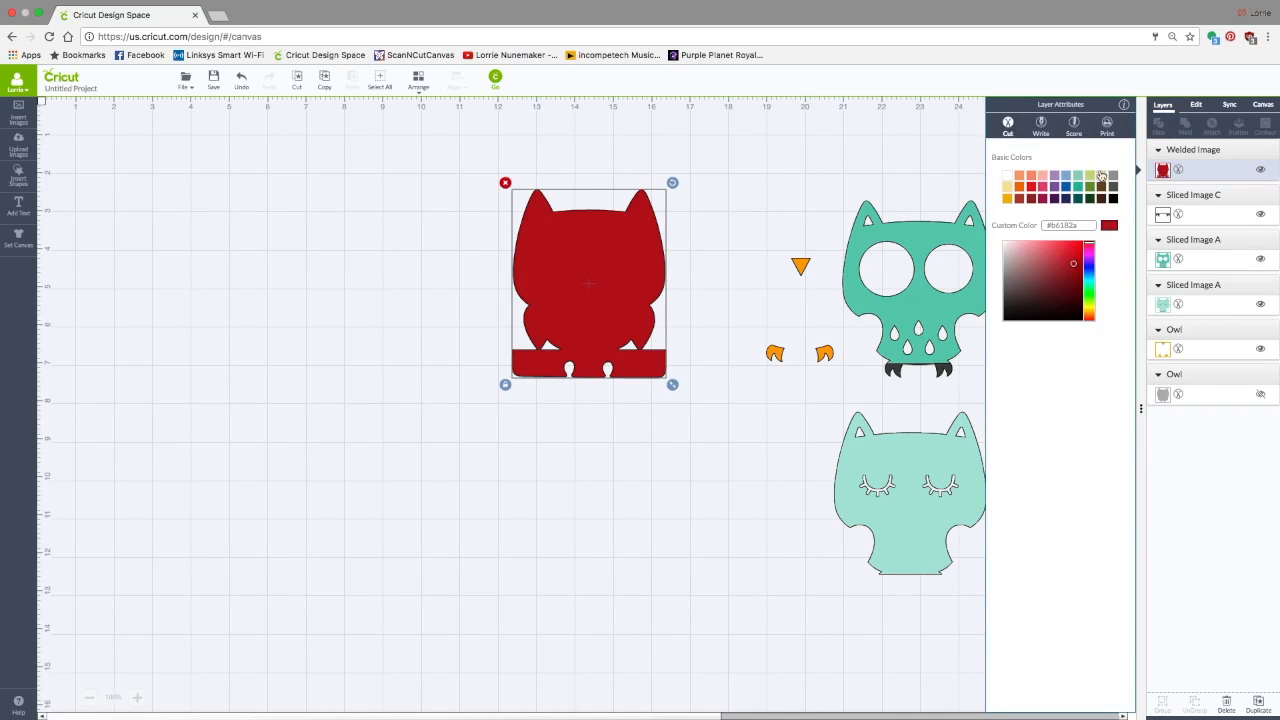
{"action": "left_click", "coordinate": [1011, 178]}
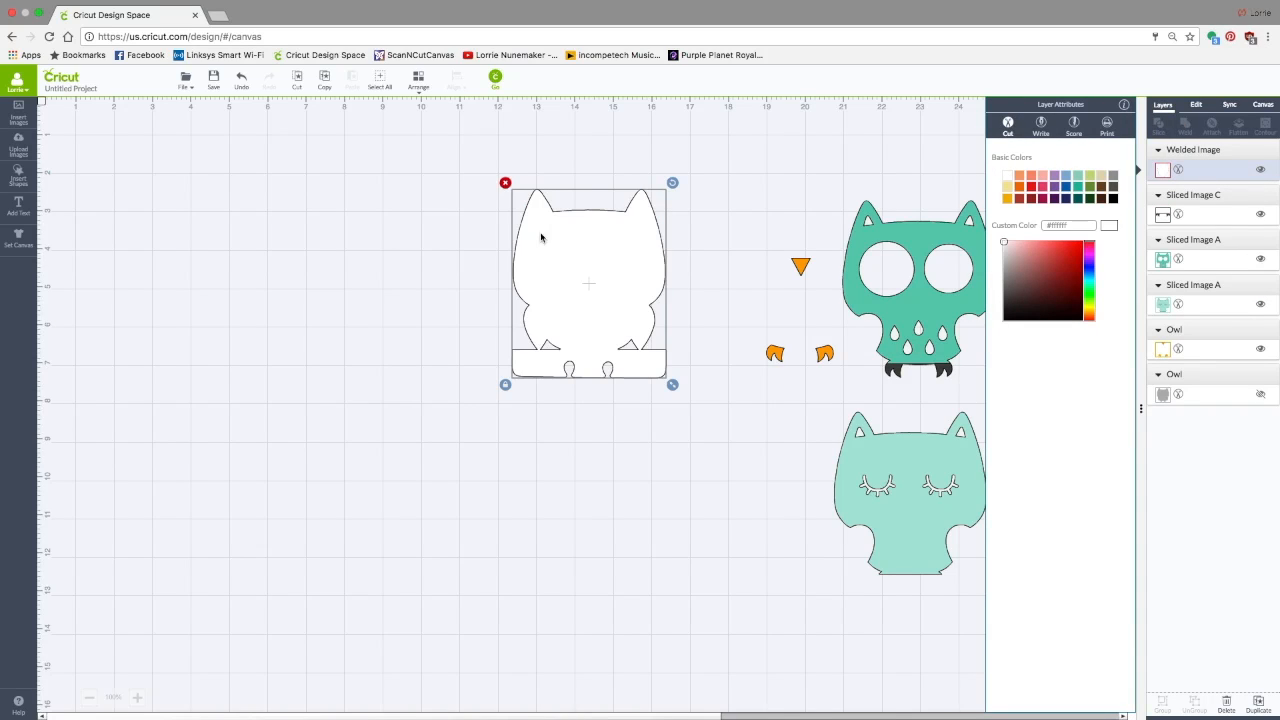
Move the white owl card farther from the detail layers and delete the leftover dark feet under the teal owl
{"action": "left_click_drag", "start_coordinate": [589, 263], "coordinate": [486, 247]}
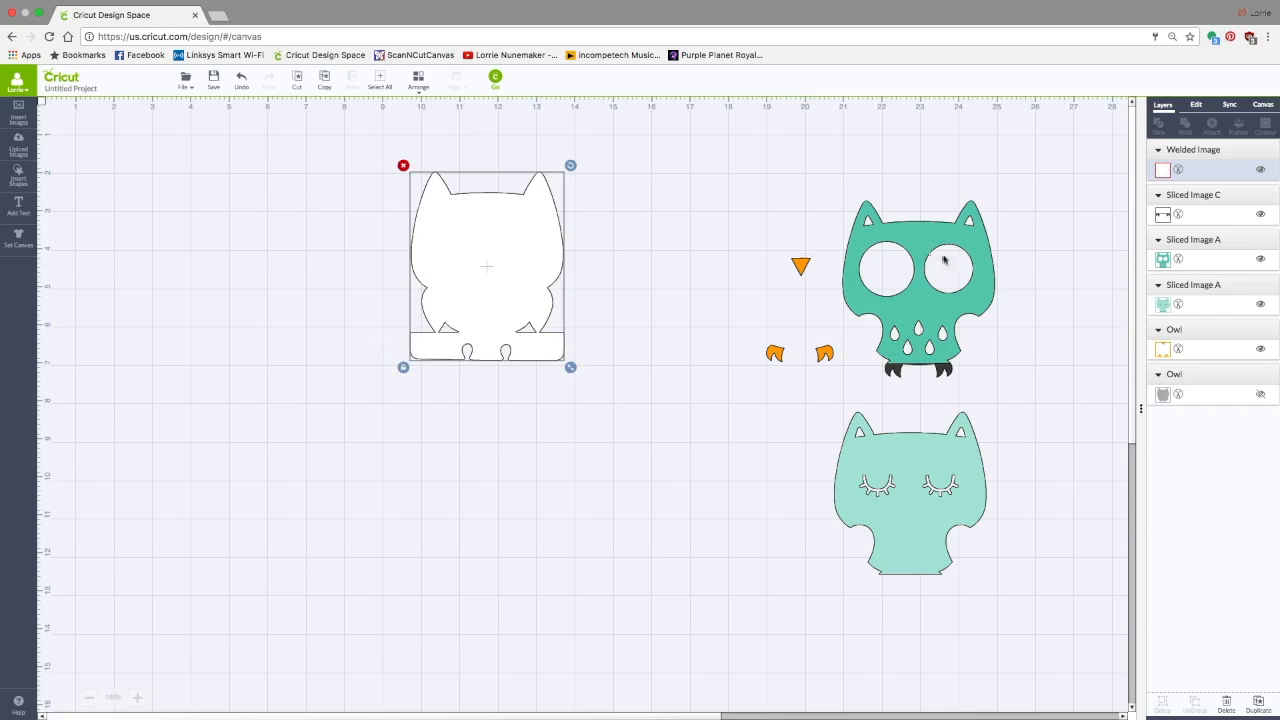
{"action": "left_click", "coordinate": [942, 372]}
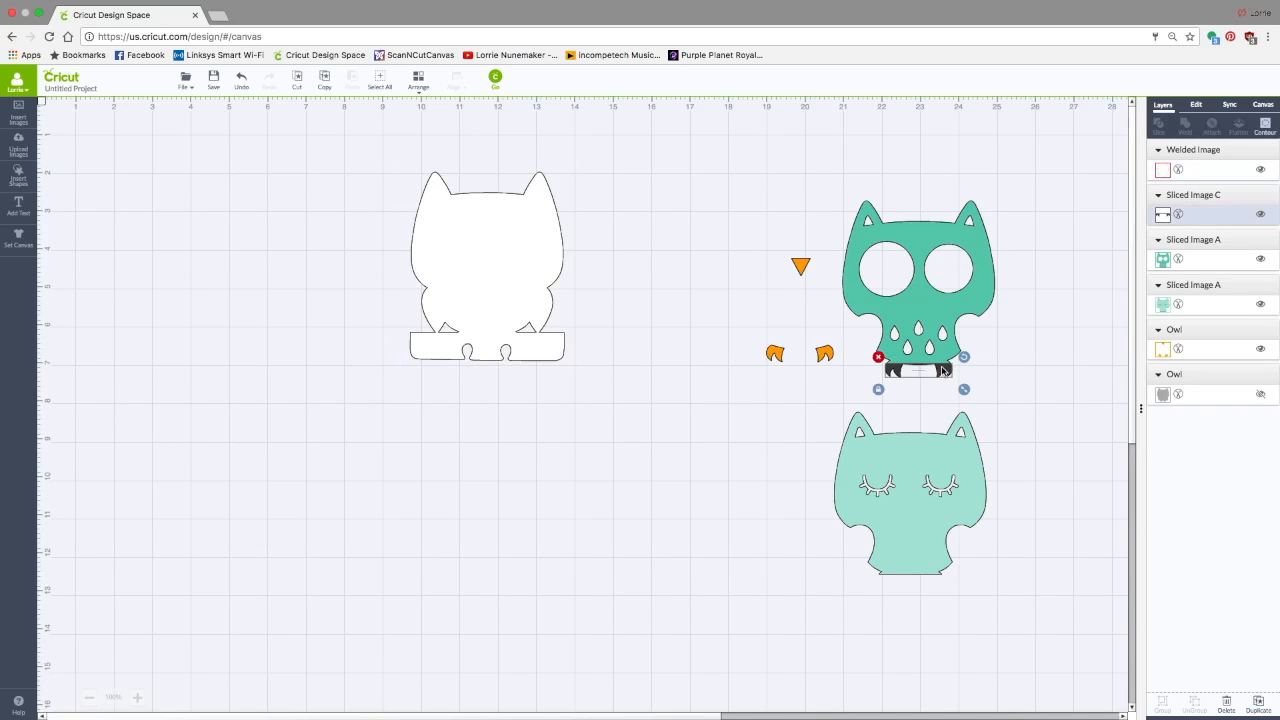
{"action": "key", "text": "Delete"}
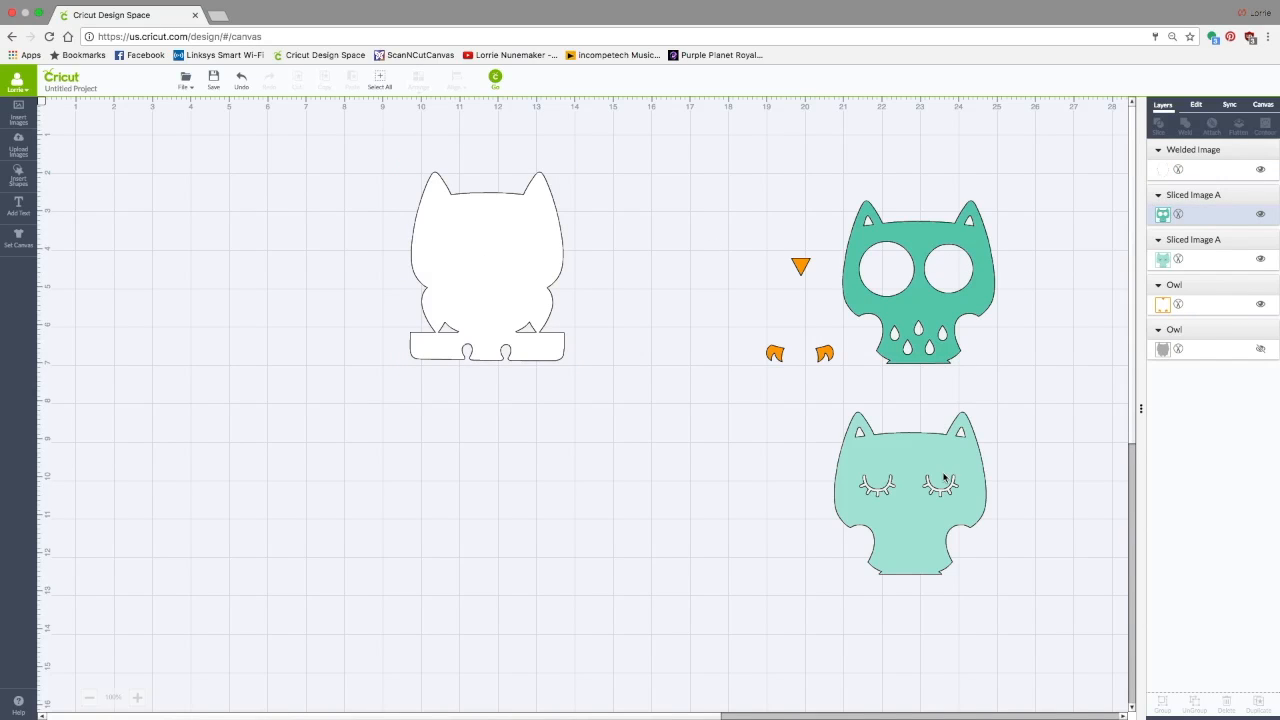
Send the white owl card to the back and lay the light mint owl layer on top of it, ears aligned
{"action": "left_click", "coordinate": [497, 265]}
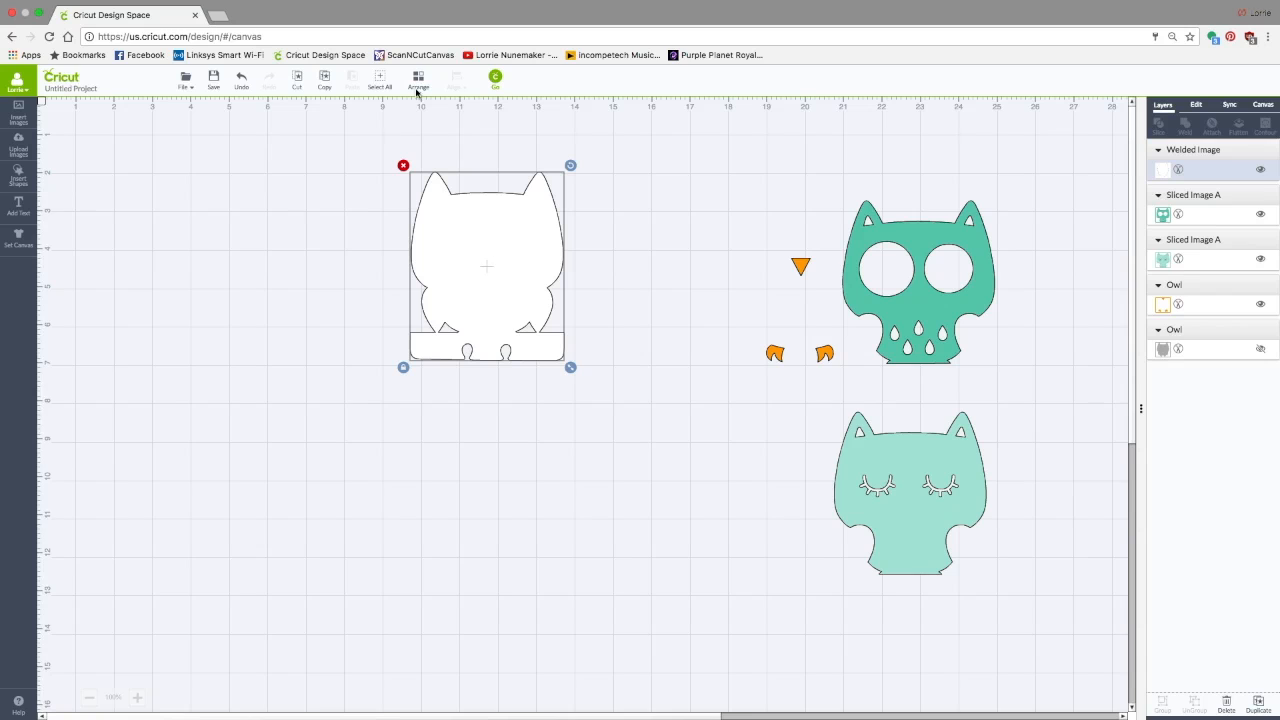
{"action": "left_click", "coordinate": [418, 84]}
{"action": "left_click", "coordinate": [427, 112]}
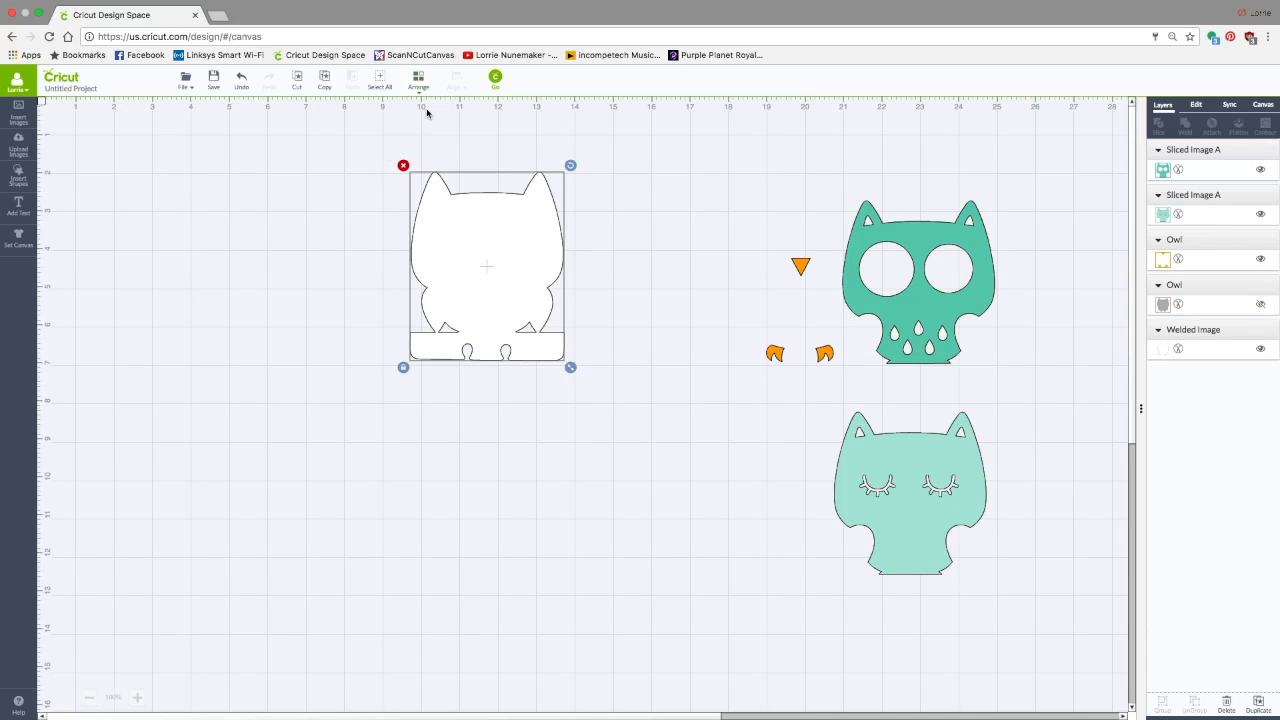
{"action": "left_click_drag", "start_coordinate": [918, 448], "coordinate": [482, 207]}
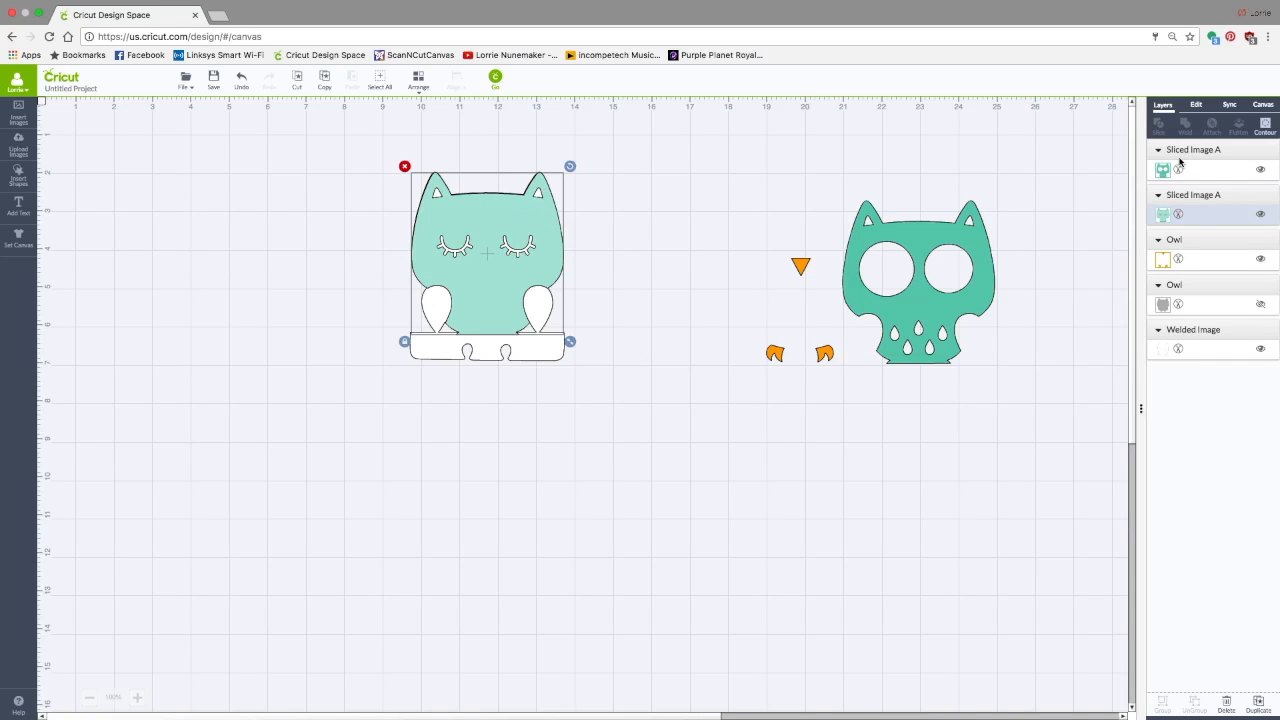
Recolour the light mint owl layer Cactus Pink and lay the teal owl layer on top of it, ears aligned
{"action": "left_click", "coordinate": [1161, 214]}
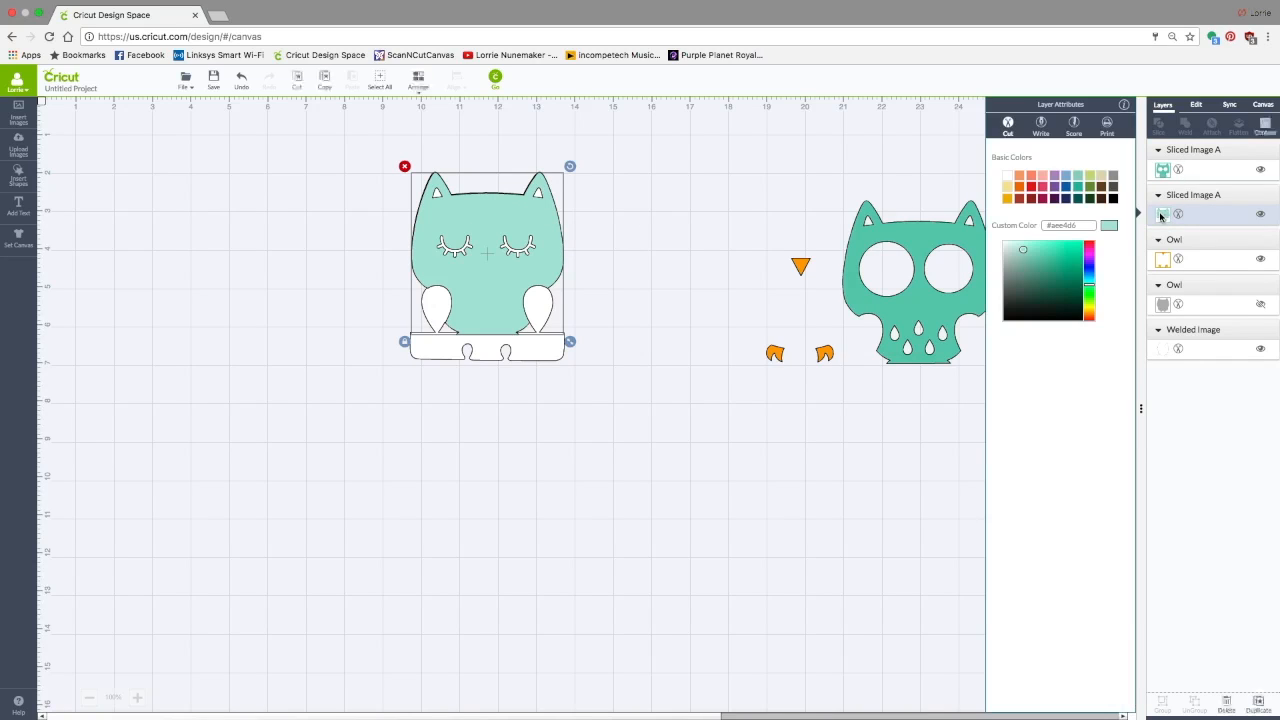
{"action": "left_click", "coordinate": [1043, 178]}
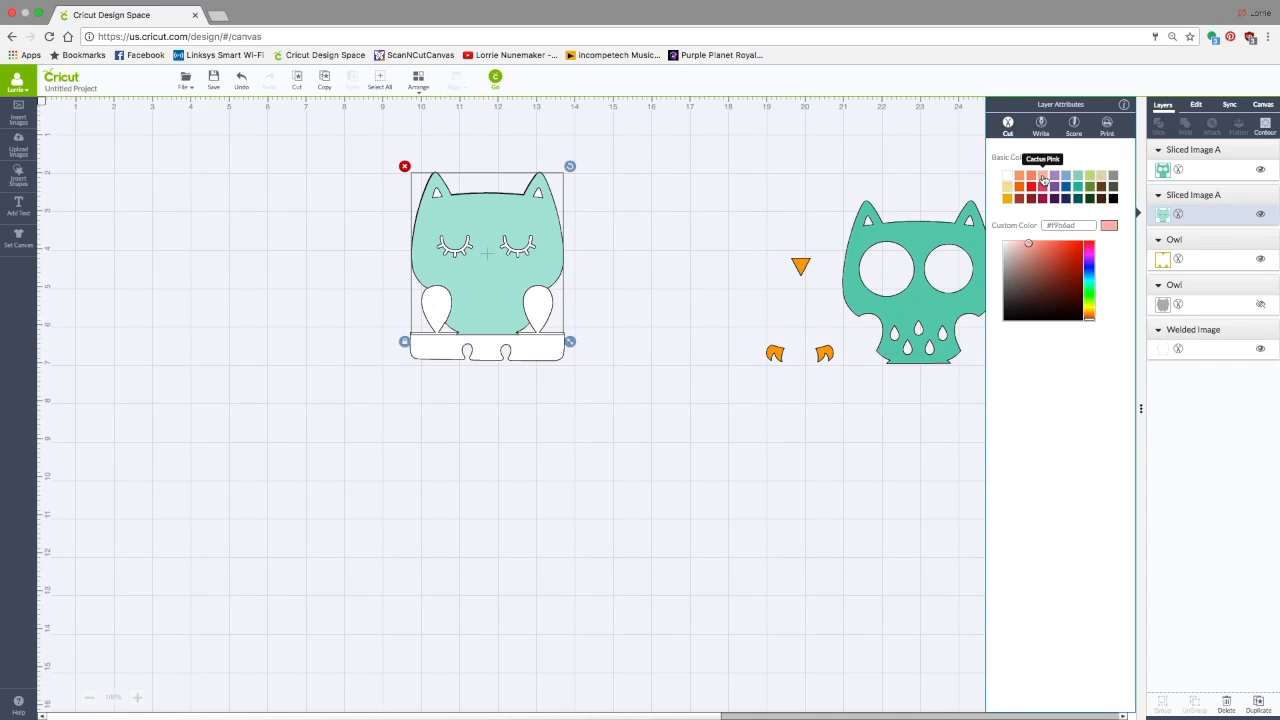
{"action": "left_click_drag", "start_coordinate": [922, 322], "coordinate": [488, 287]}
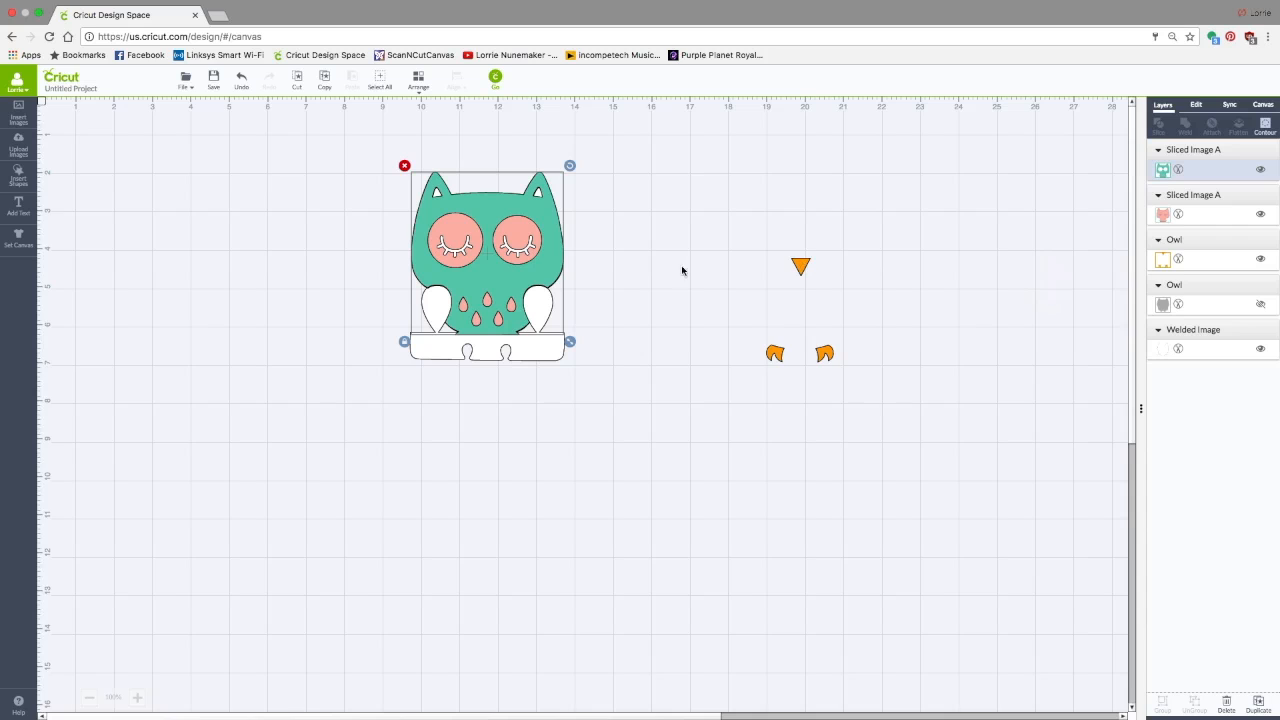
Bring the orange beak-and-feet layer to the front and place it on the owl with the beak between the eyes
{"action": "left_click_drag", "start_coordinate": [805, 264], "coordinate": [638, 249]}
{"action": "right_click", "coordinate": [638, 248]}
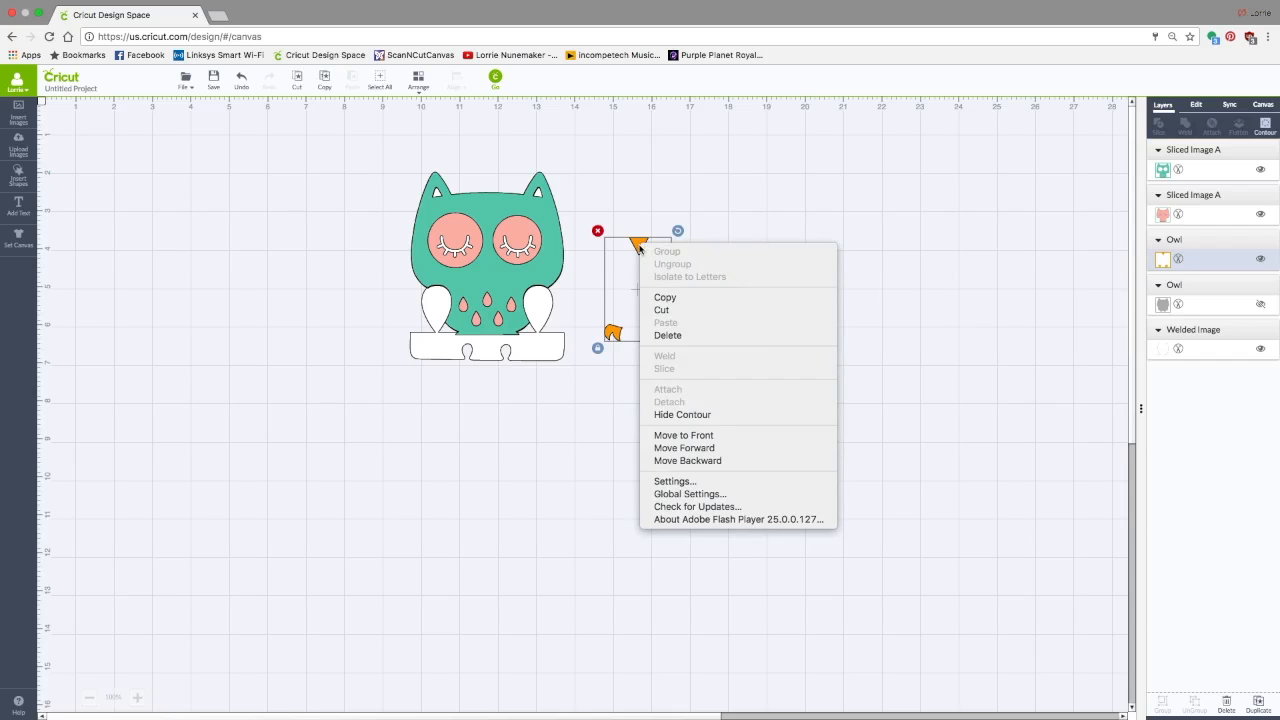
{"action": "left_click", "coordinate": [700, 436]}
{"action": "left_click_drag", "start_coordinate": [640, 248], "coordinate": [488, 258]}
{"action": "left_click_drag", "start_coordinate": [517, 350], "coordinate": [517, 339]}
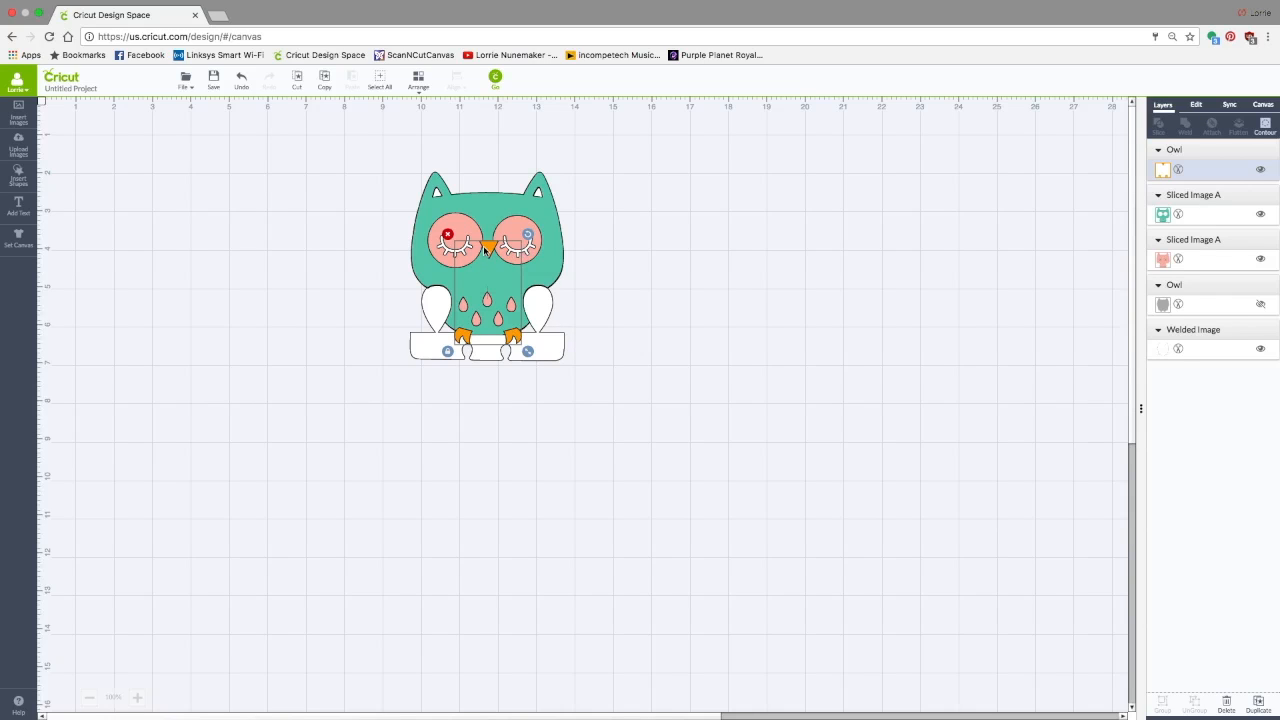
Move the beak-and-feet layer off the owl, and pull the white card out and slide it back roughly beneath the owl
{"action": "left_click_drag", "start_coordinate": [484, 251], "coordinate": [631, 235]}
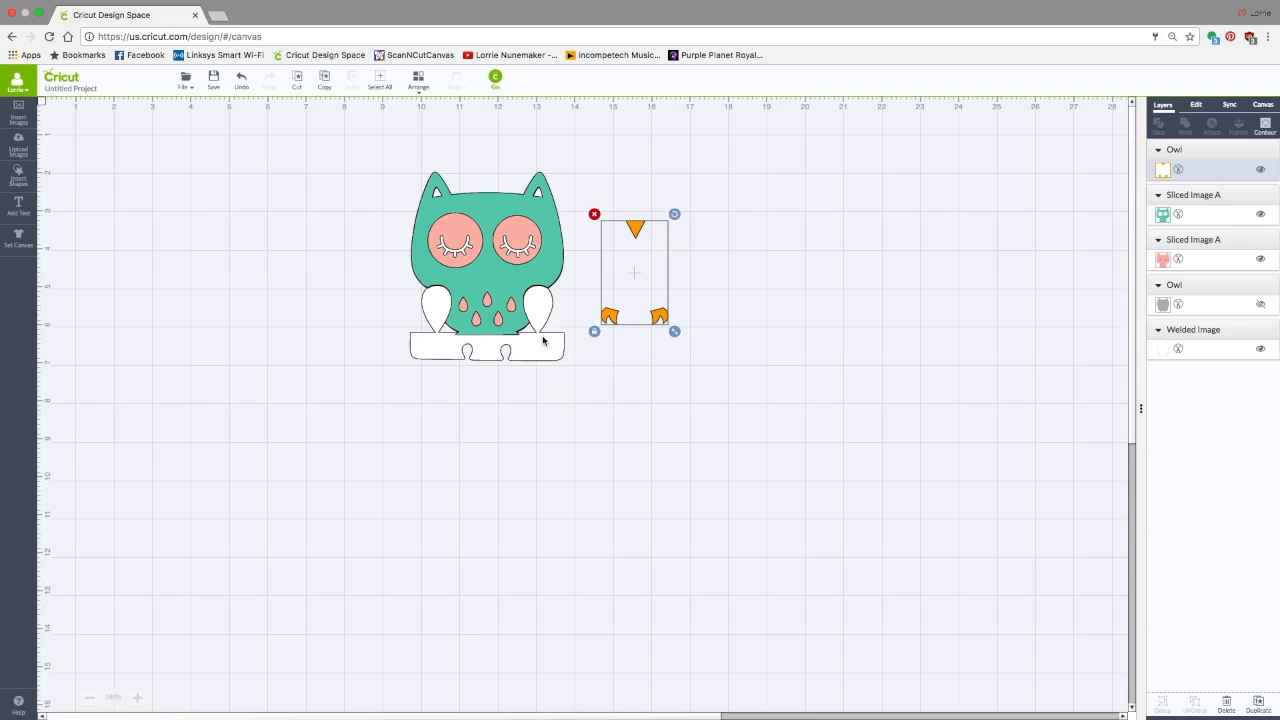
{"action": "left_click_drag", "start_coordinate": [543, 340], "coordinate": [674, 446]}
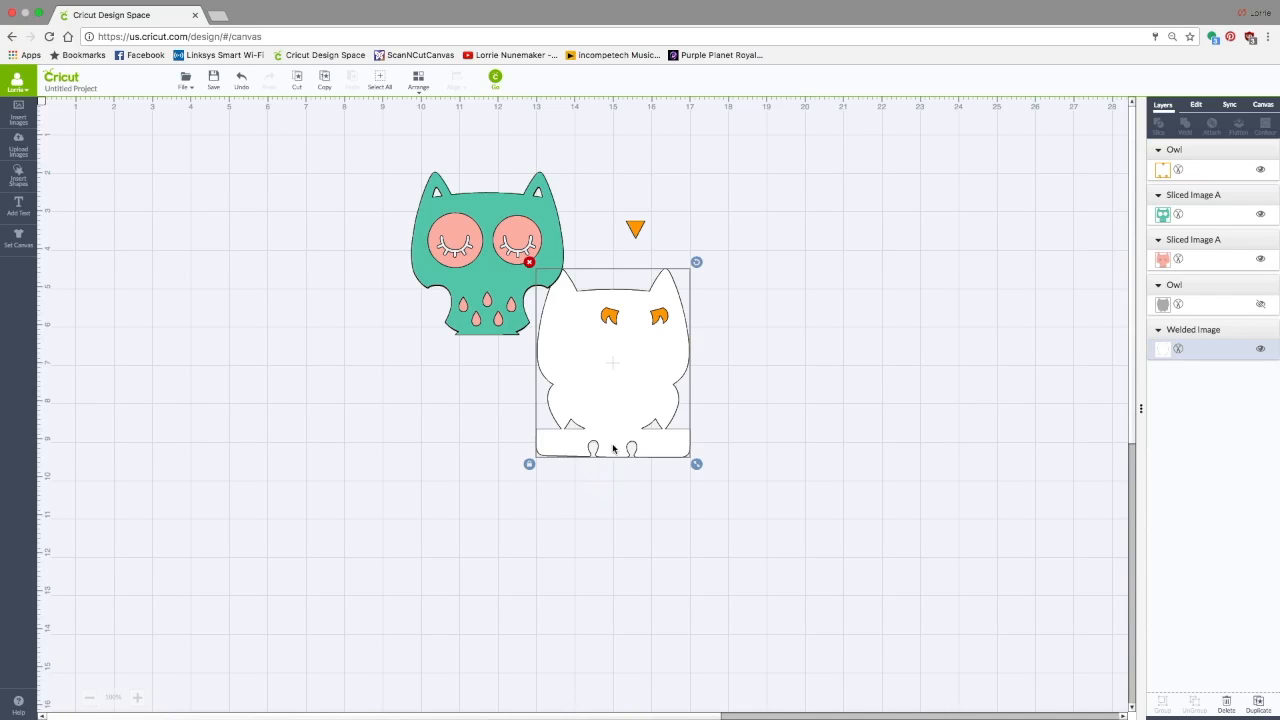
{"action": "left_click_drag", "start_coordinate": [696, 417], "coordinate": [588, 317]}
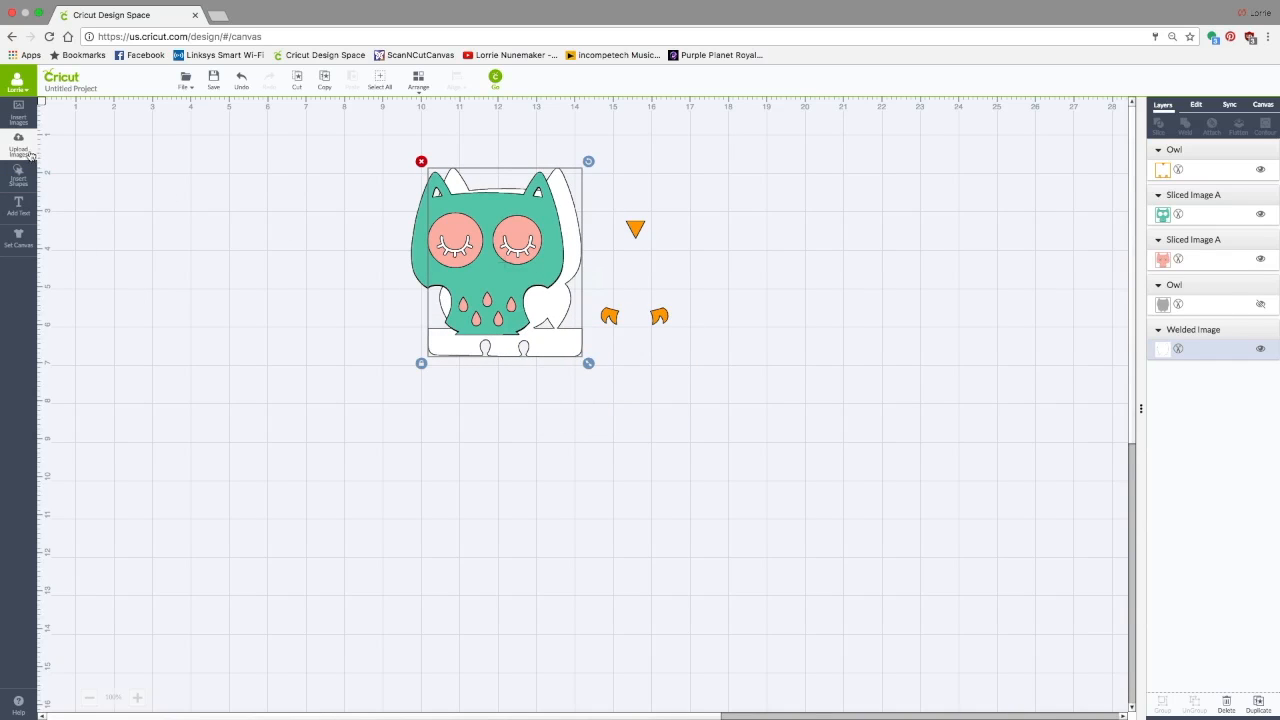
Search the image library for "disney"
{"action": "left_click", "coordinate": [18, 116]}
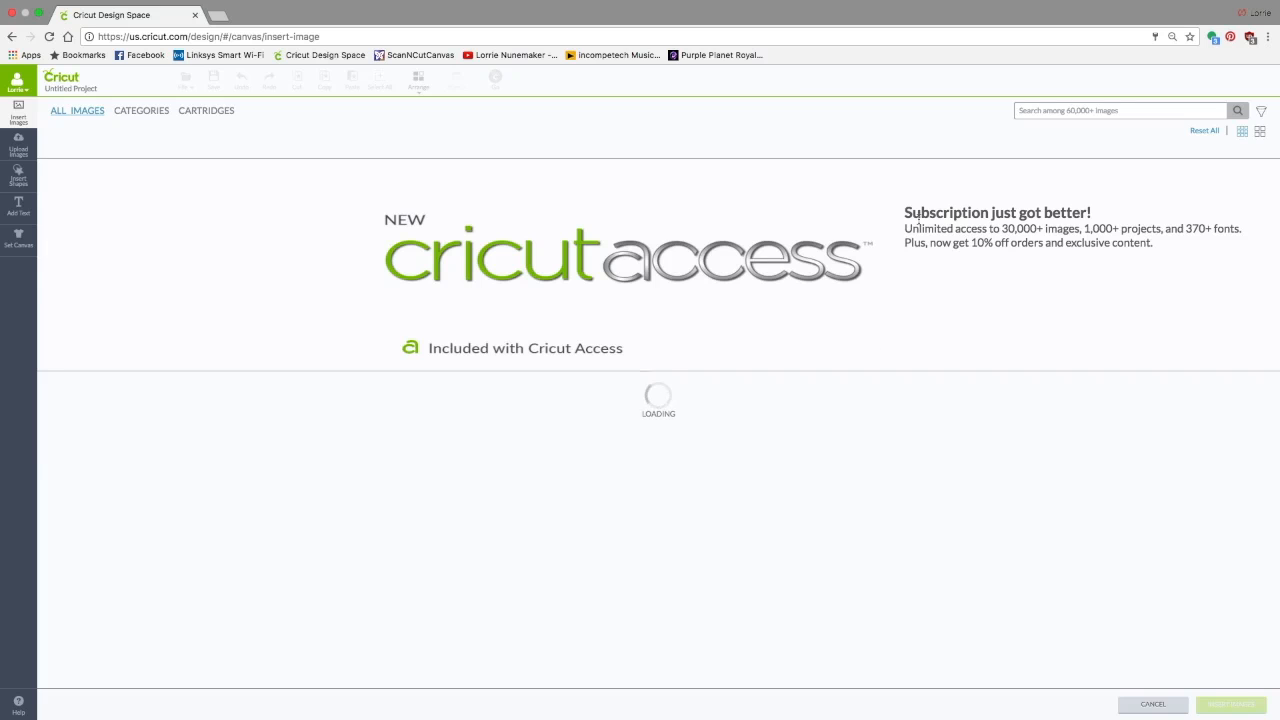
{"action": "left_click", "coordinate": [1049, 111]}
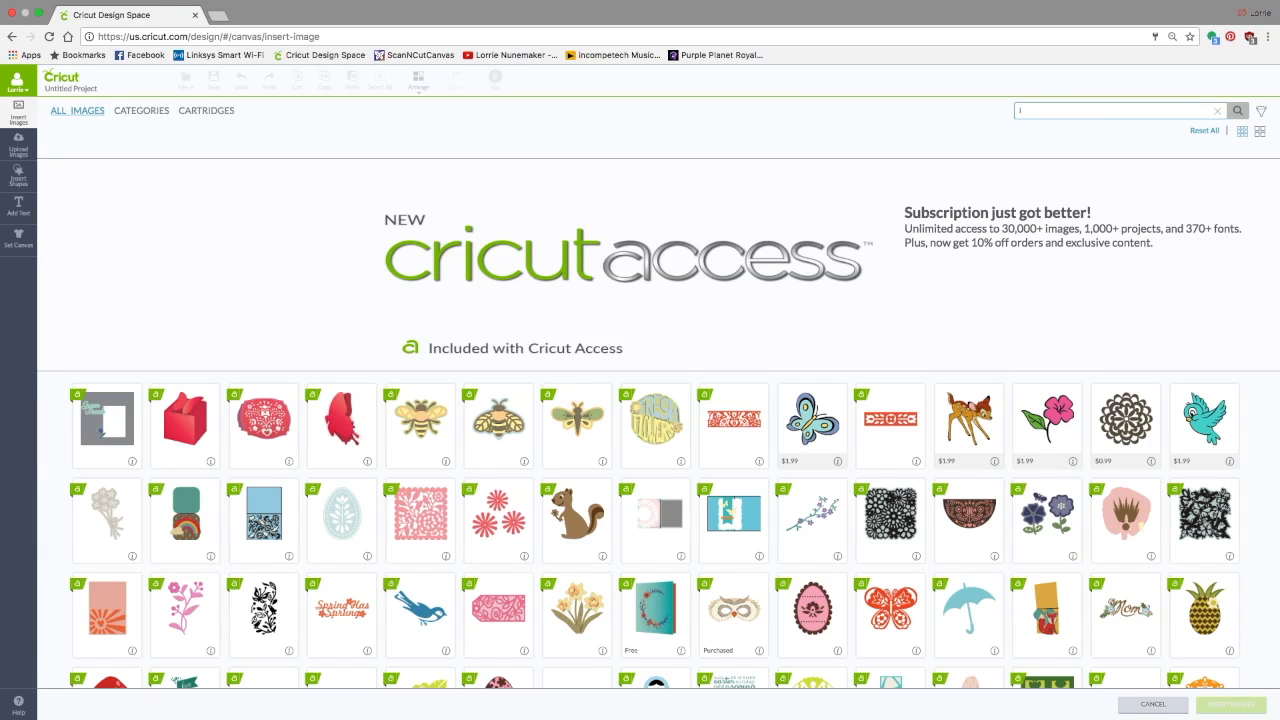
{"action": "type", "text": "disney"}
{"action": "key", "text": "Return"}
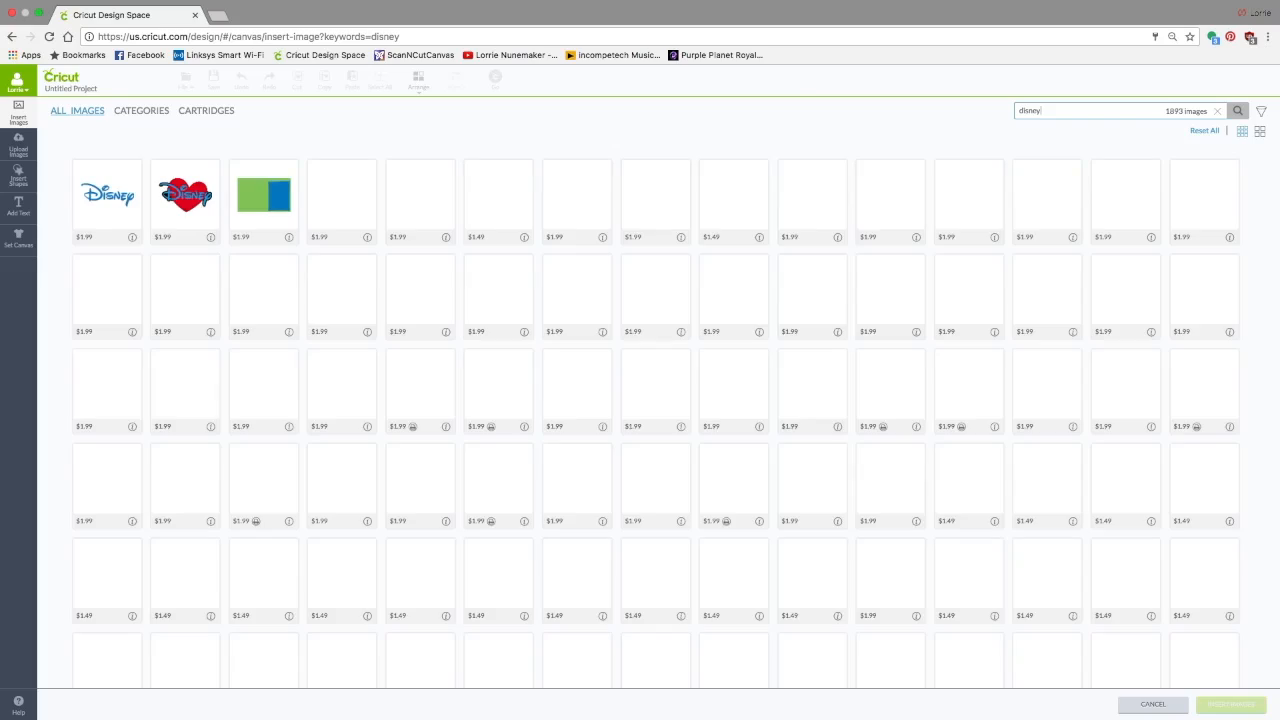
Browse the Disney images for characters and shapes that could be joined to a notched Memorydex base
{"action": "scroll", "coordinate": [617, 347], "scroll_direction": "down", "scroll_amount": 1}
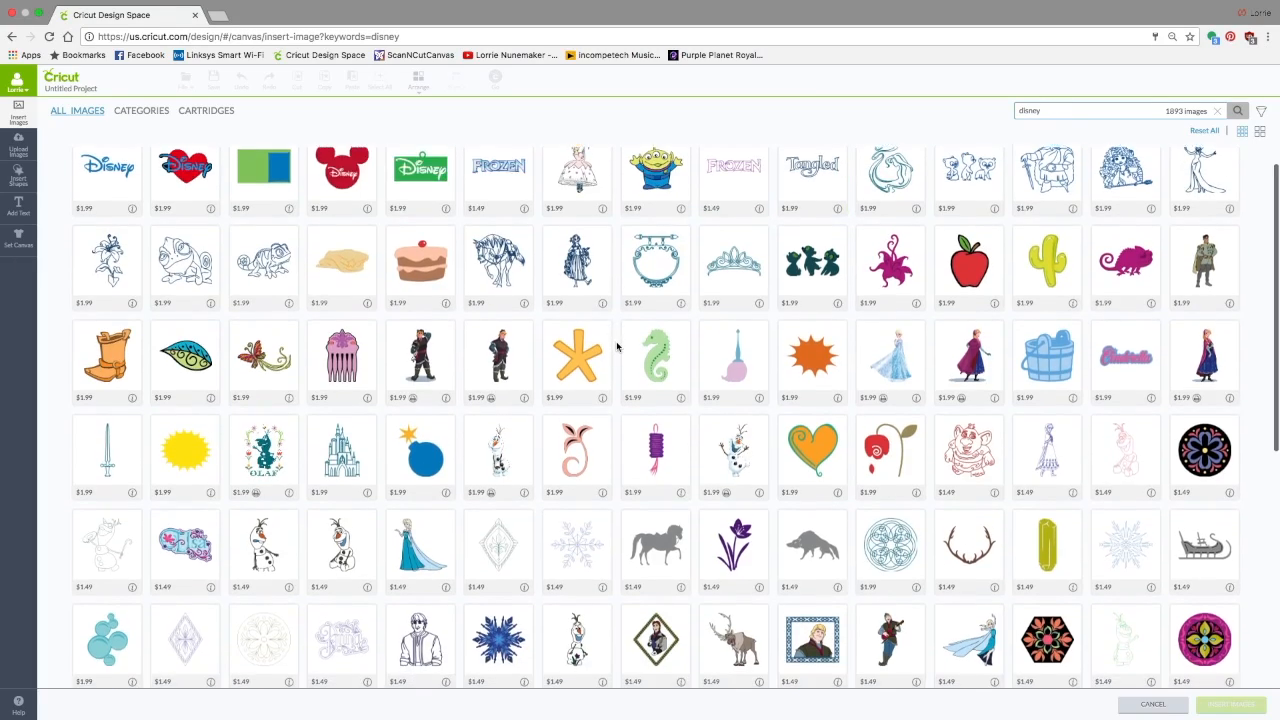
{"action": "scroll", "coordinate": [617, 347], "scroll_direction": "down", "scroll_amount": 10}
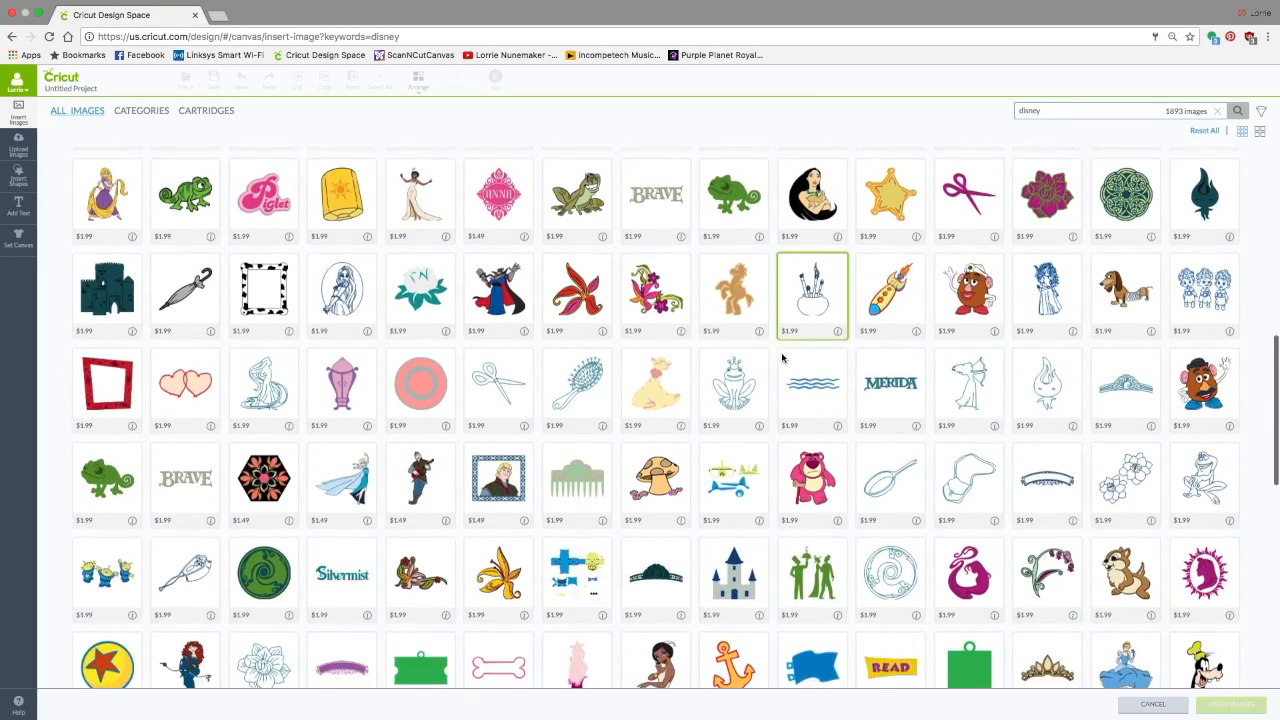
{"action": "scroll", "coordinate": [783, 357], "scroll_direction": "down", "scroll_amount": 5}
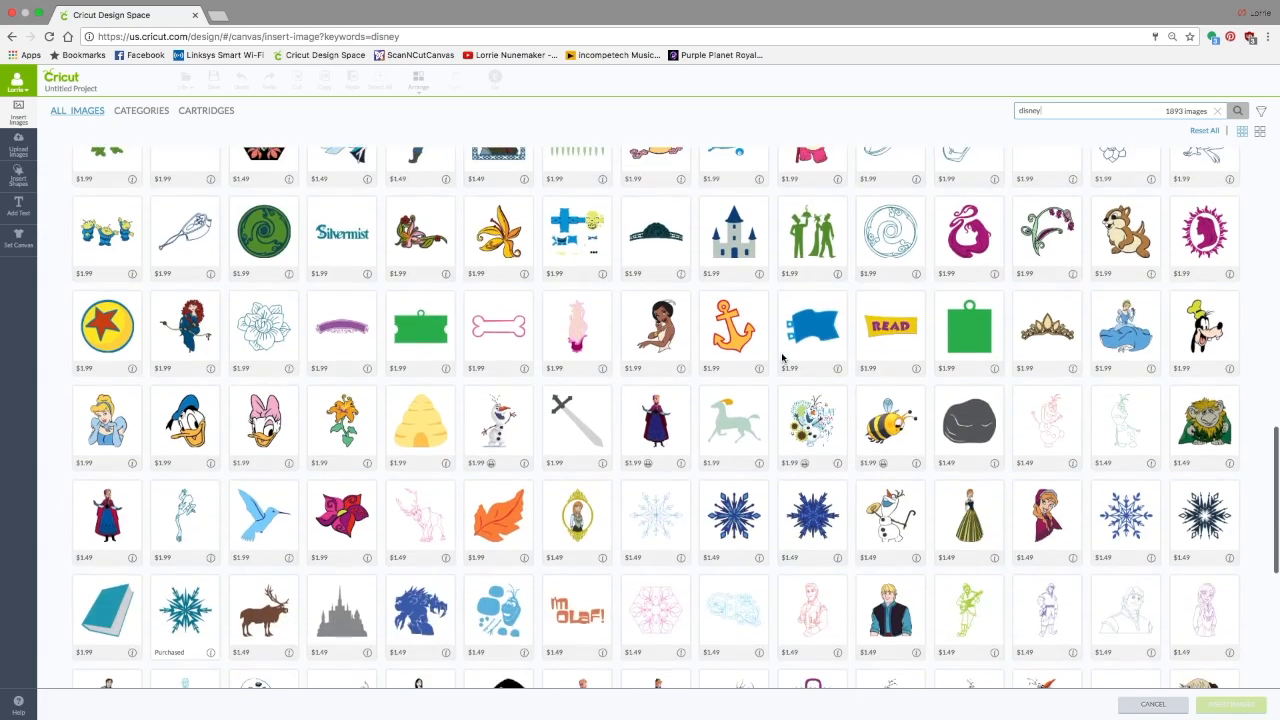
{"action": "scroll", "coordinate": [783, 357], "scroll_direction": "down", "scroll_amount": 6}
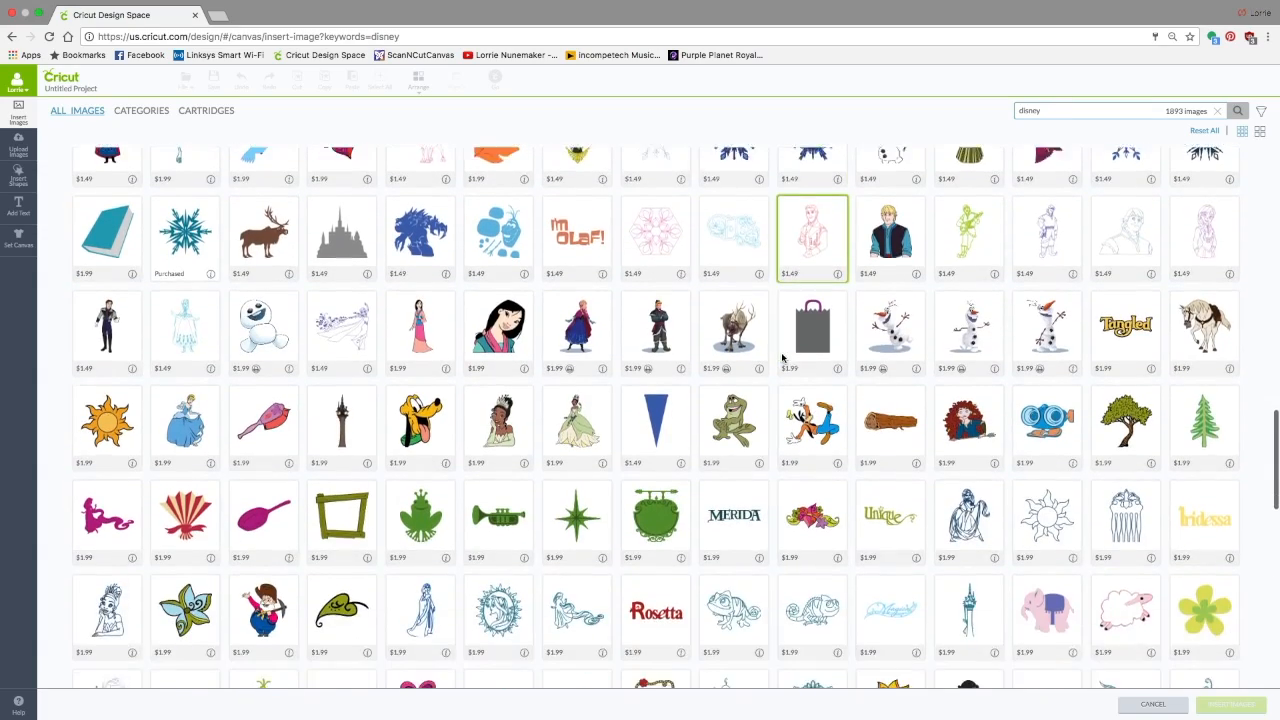
{"action": "scroll", "coordinate": [783, 357], "scroll_direction": "down", "scroll_amount": 1}
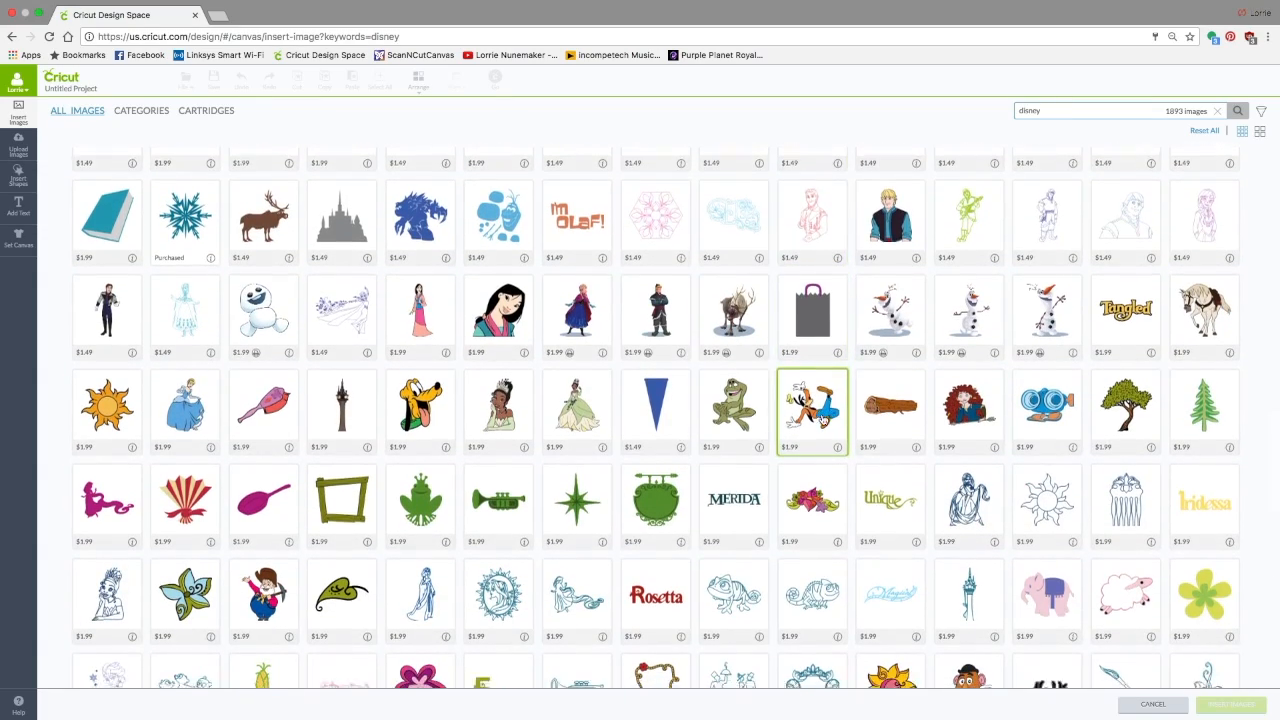
{"action": "scroll", "coordinate": [822, 420], "scroll_direction": "down", "scroll_amount": 3}
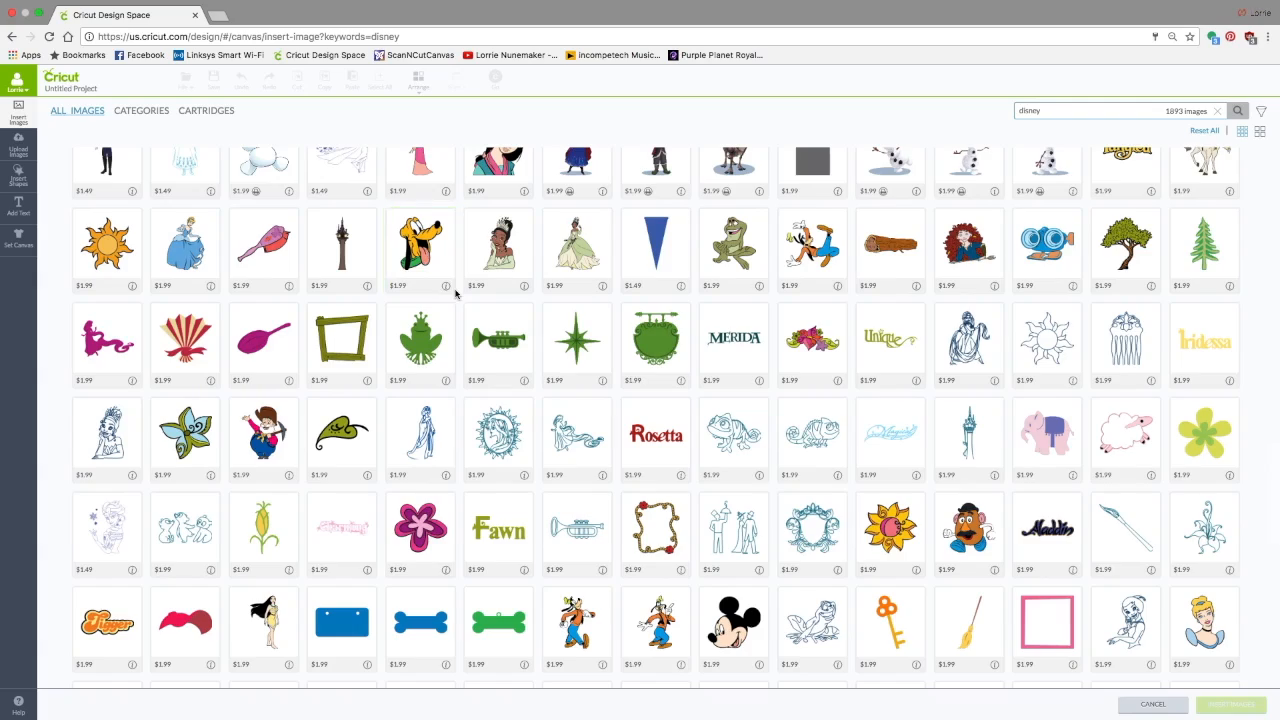
{"action": "scroll", "coordinate": [456, 293], "scroll_direction": "down", "scroll_amount": 4}
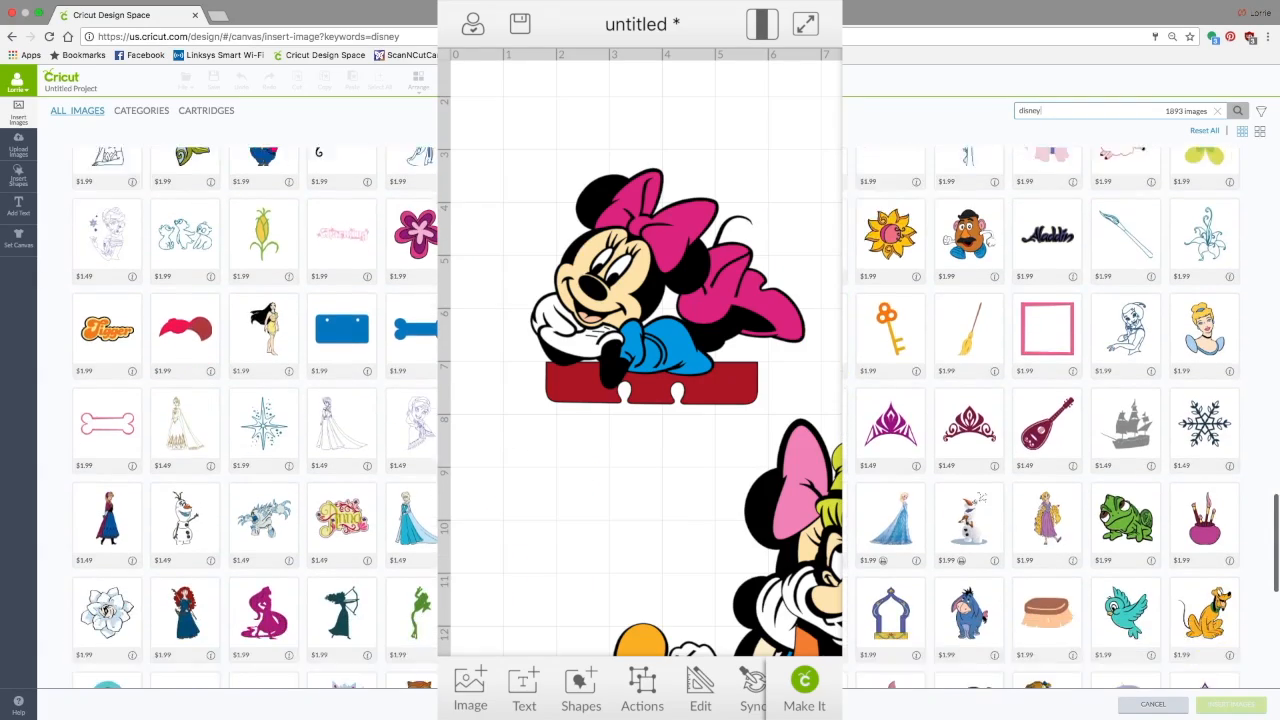
{"action": "scroll", "coordinate": [456, 293], "scroll_direction": "down", "scroll_amount": 6}
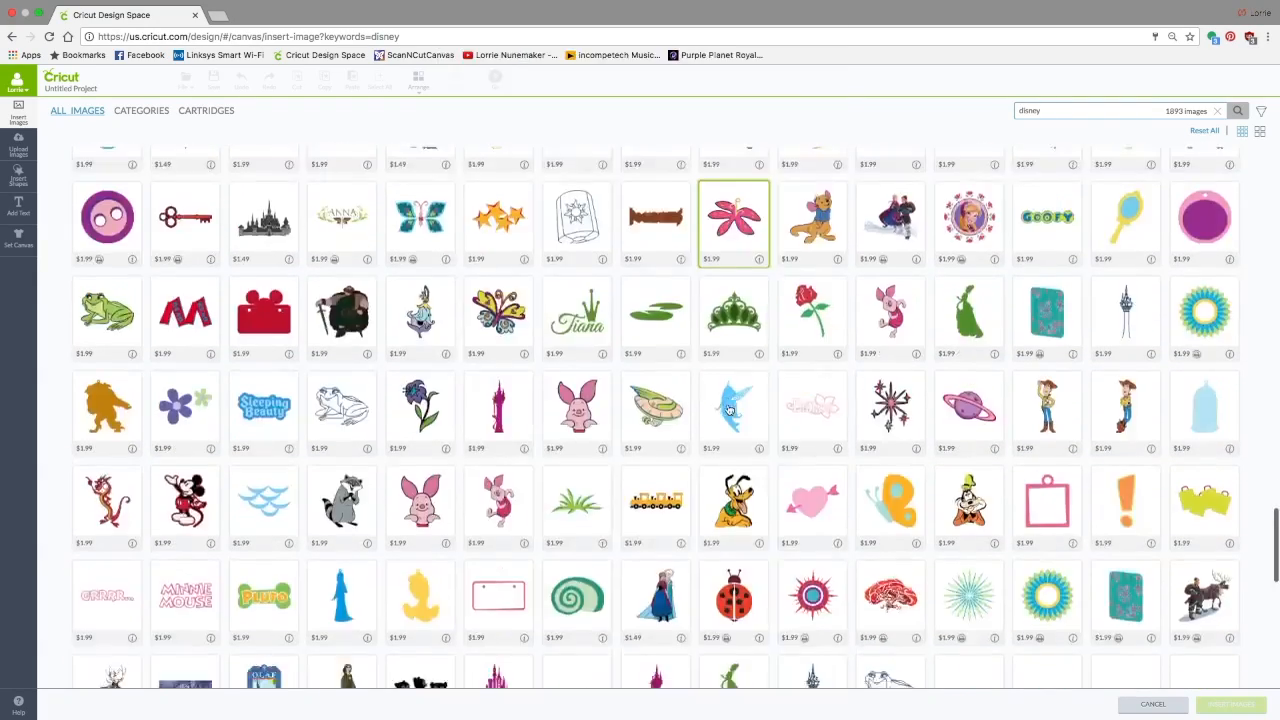
{"action": "scroll", "coordinate": [456, 293], "scroll_direction": "down", "scroll_amount": 3}
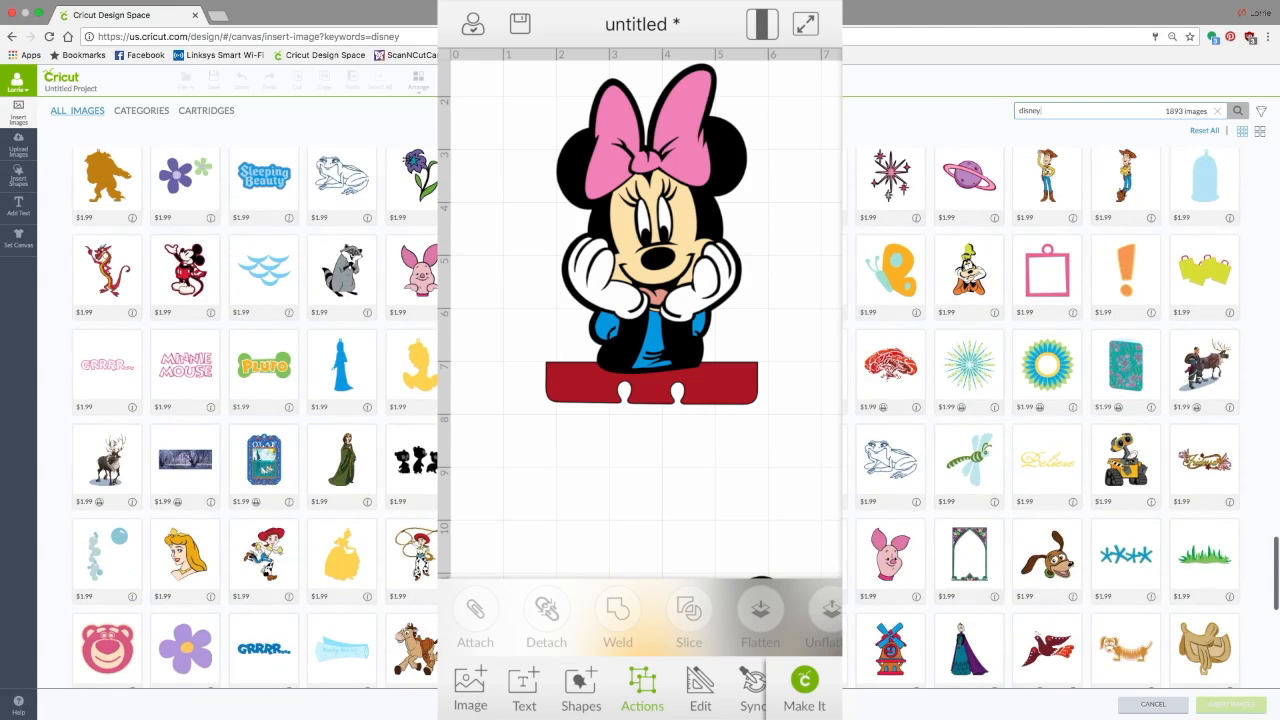
{"action": "scroll", "coordinate": [456, 293], "scroll_direction": "down", "scroll_amount": 6}
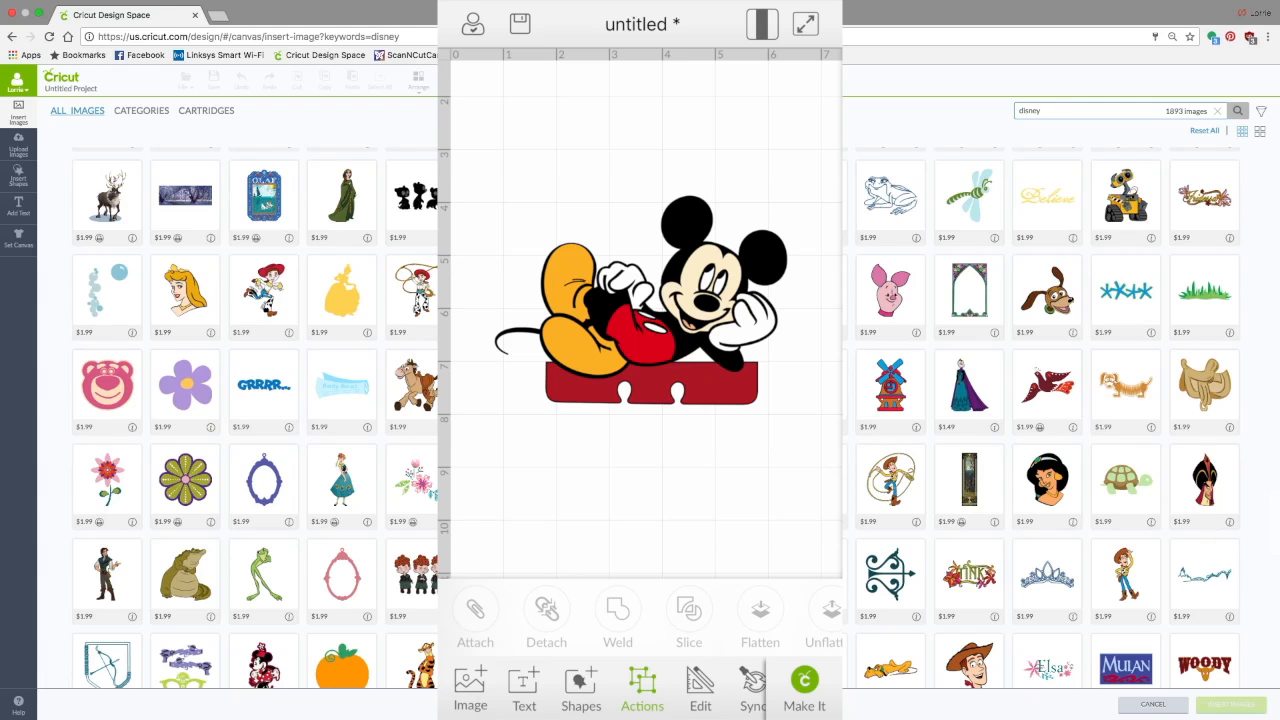
{"action": "scroll", "coordinate": [456, 293], "scroll_direction": "down", "scroll_amount": 3}
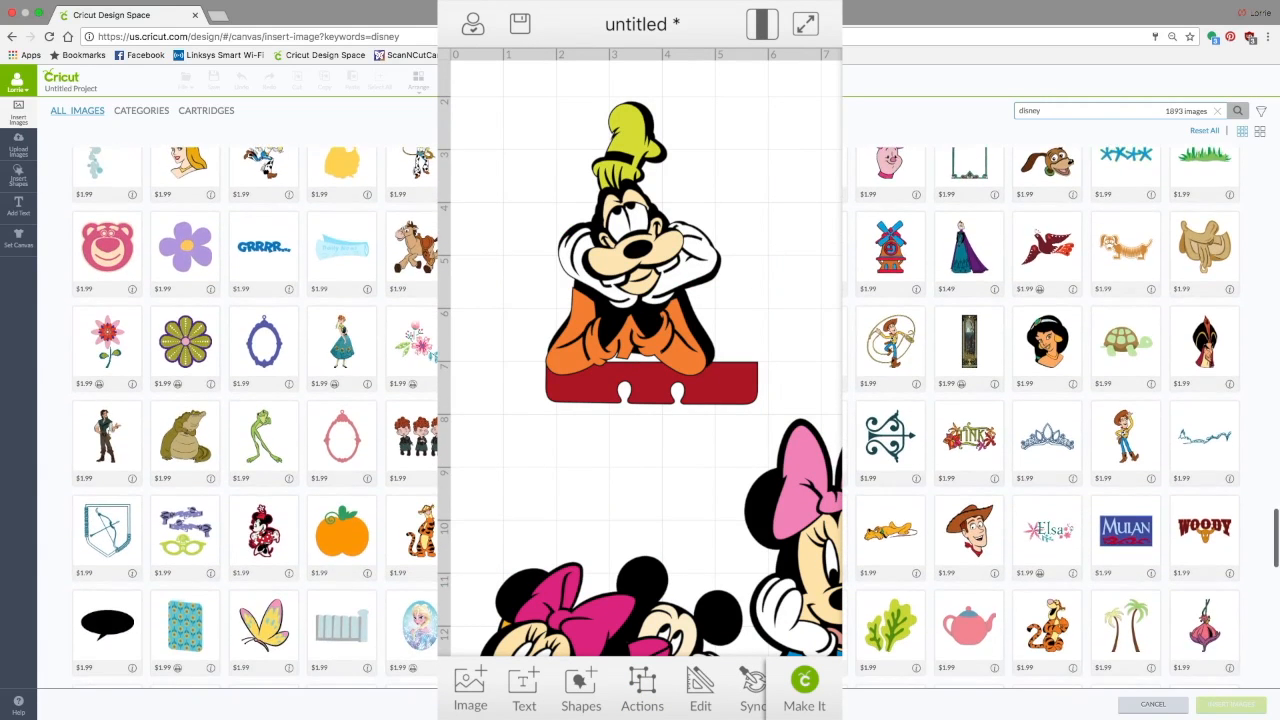
{"action": "scroll", "coordinate": [456, 293], "scroll_direction": "down", "scroll_amount": 2}
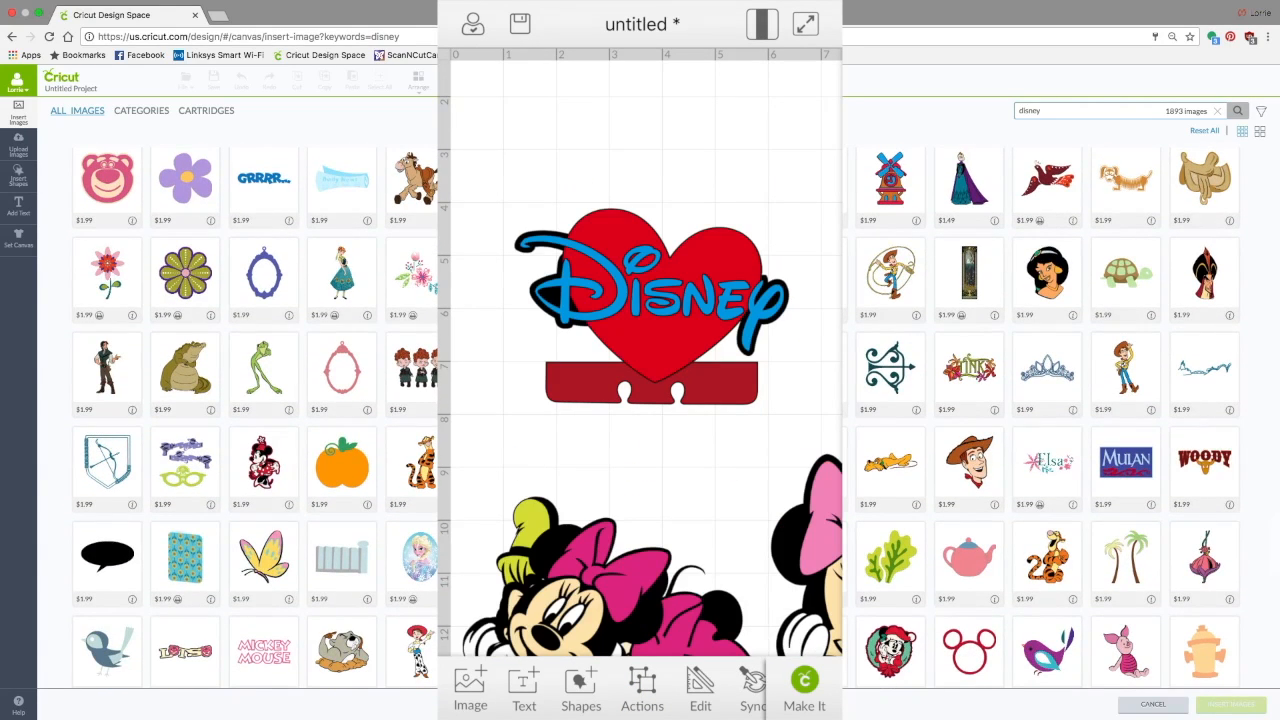